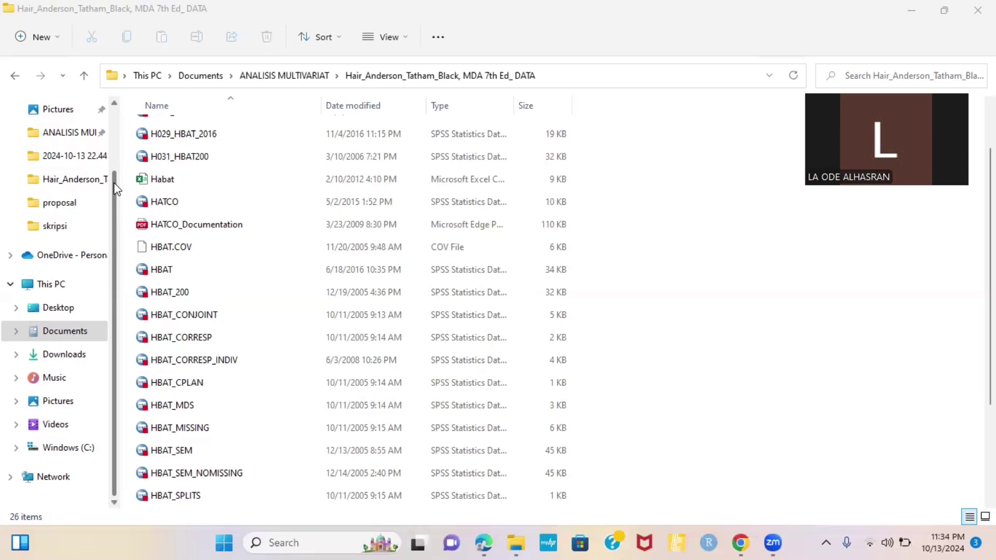
Open the Hair_Anderson_Tatham_Black, MDA 7th Ed_ DATA folder inside ANALISIS MULTIVARIAT and look through its data files.
{"action": "left_click", "coordinate": [66, 133]}
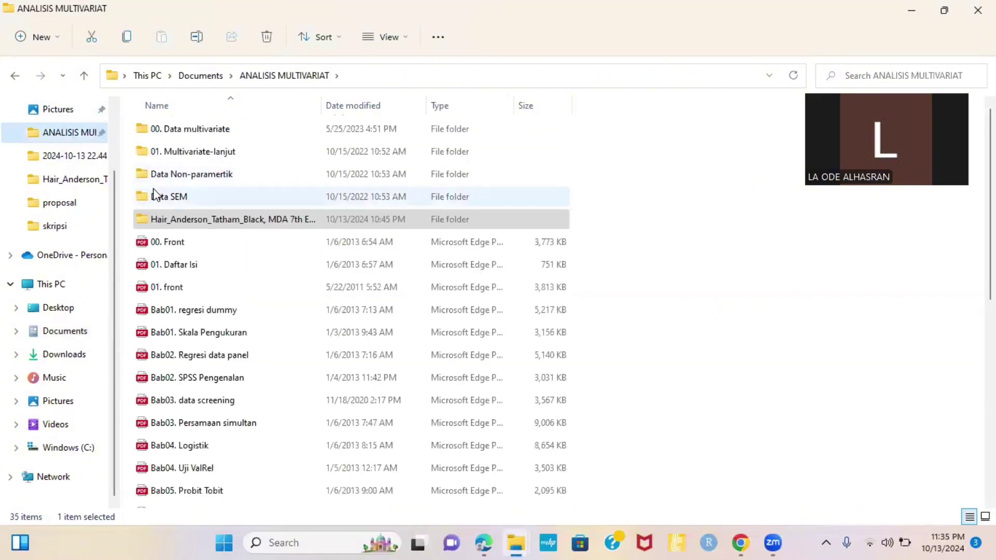
{"action": "left_click", "coordinate": [199, 221]}
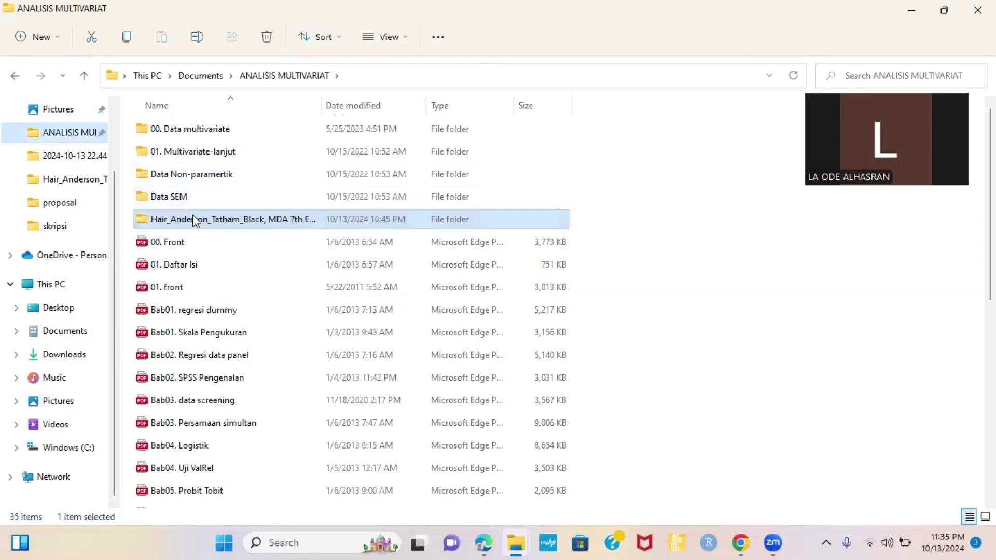
{"action": "double_click", "coordinate": [223, 218]}
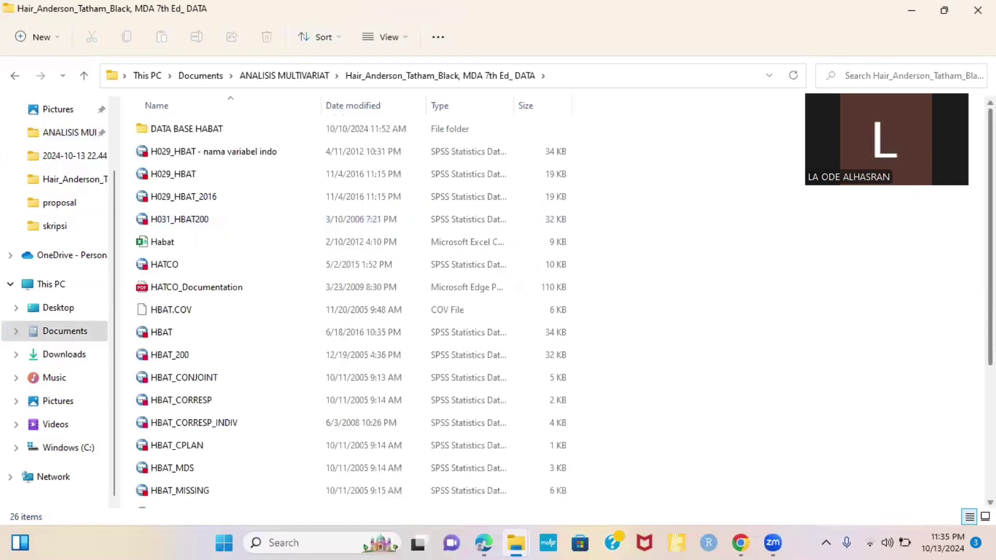
{"action": "scroll", "coordinate": [353, 311], "scroll_direction": "down", "scroll_amount": 3}
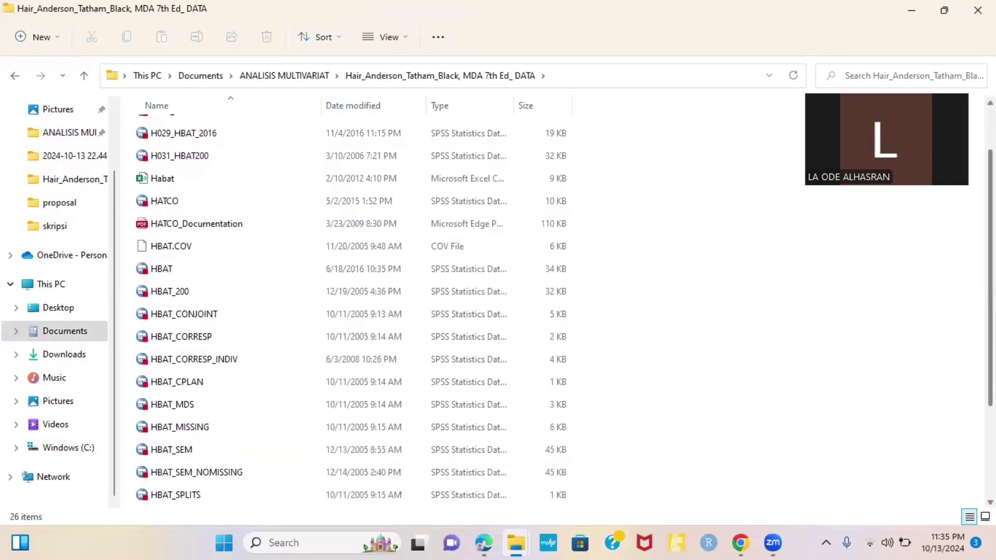
{"action": "scroll", "coordinate": [352, 311], "scroll_direction": "up", "scroll_amount": 3}
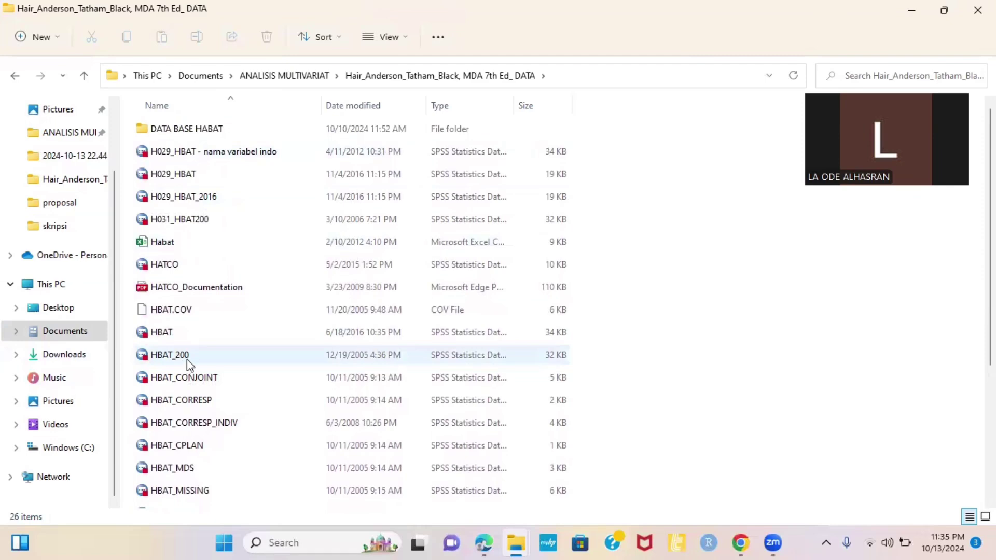
Minimize the open folder windows, launch IBM SPSS Statistics from the desktop and dismiss its welcome dialog.
{"action": "left_click", "coordinate": [913, 15]}
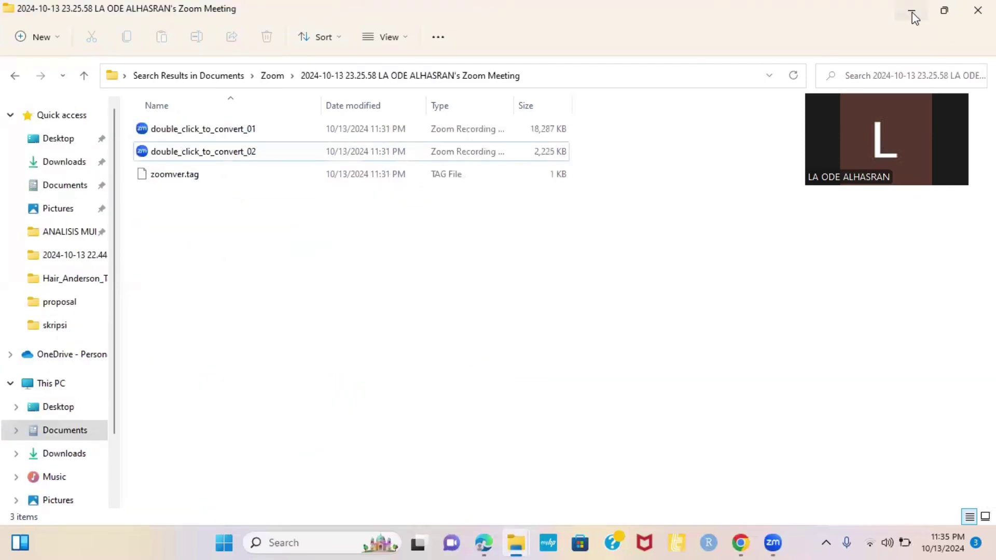
{"action": "left_click", "coordinate": [913, 16]}
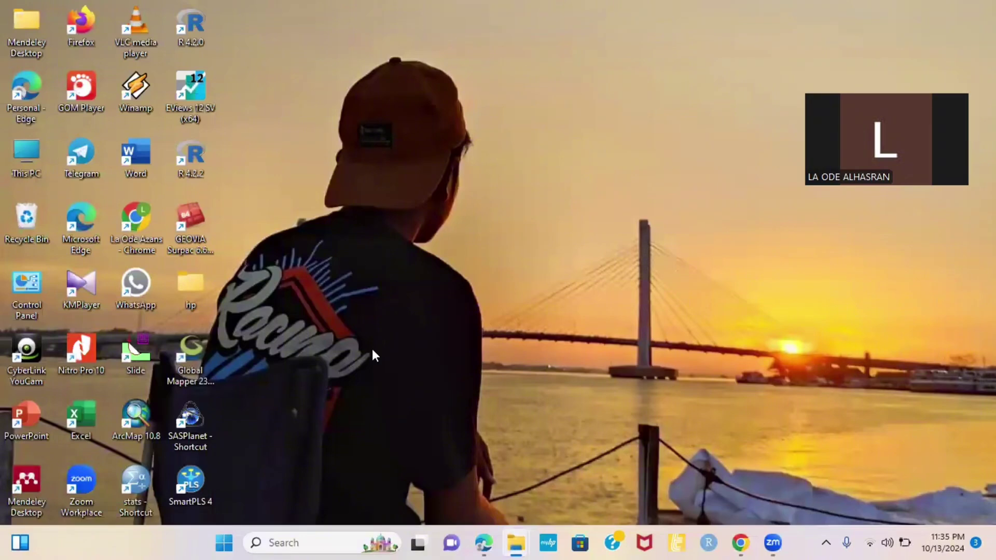
{"action": "double_click", "coordinate": [136, 480]}
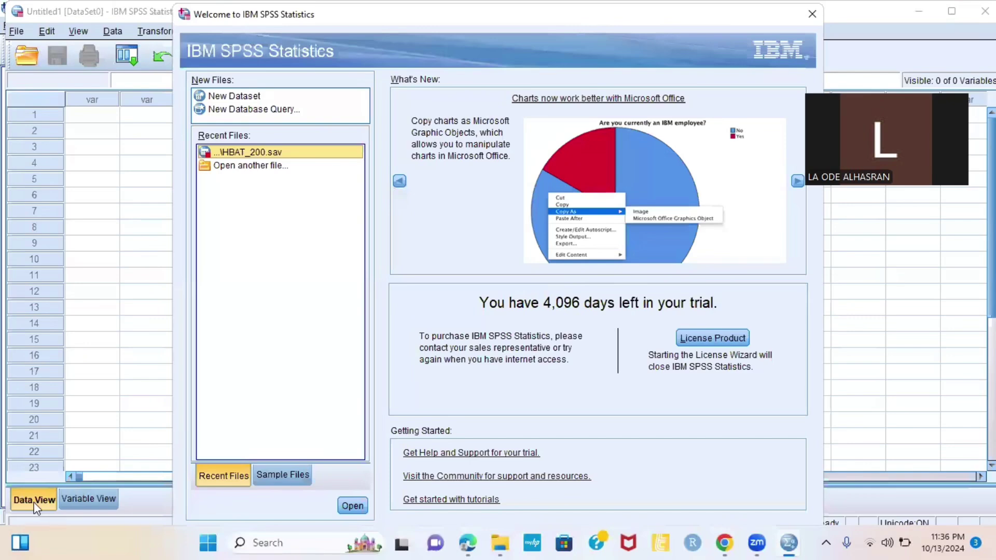
{"action": "left_click", "coordinate": [811, 14]}
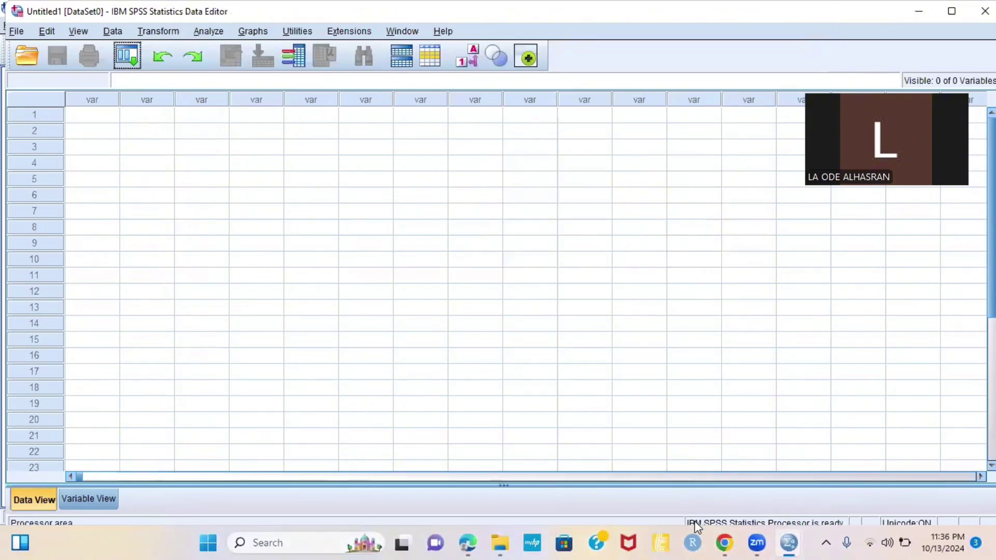
Switch back to the Hair_Anderson_Tatham_Black data folder and open the HBAT_200 dataset in SPSS.
{"action": "mouse_move", "coordinate": [761, 544]}
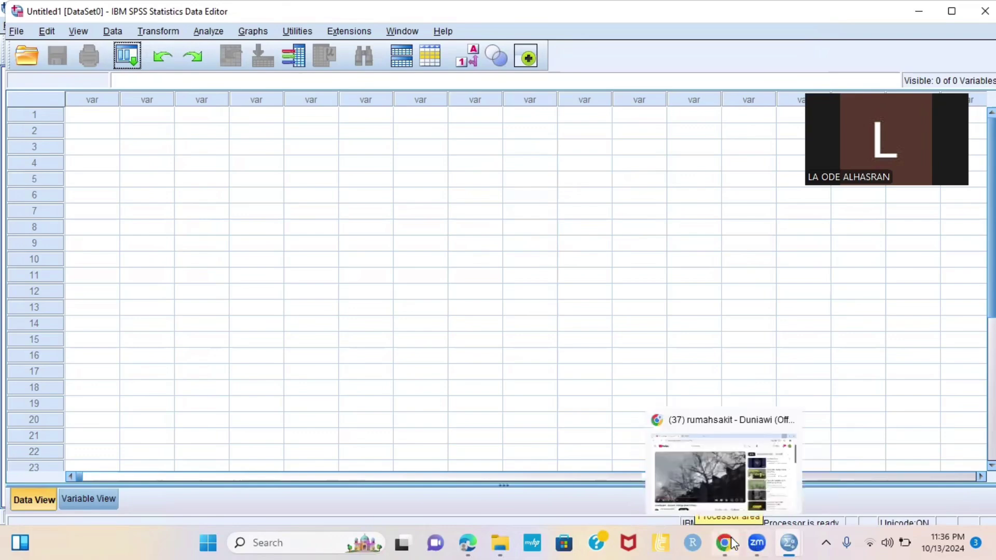
{"action": "mouse_move", "coordinate": [499, 543]}
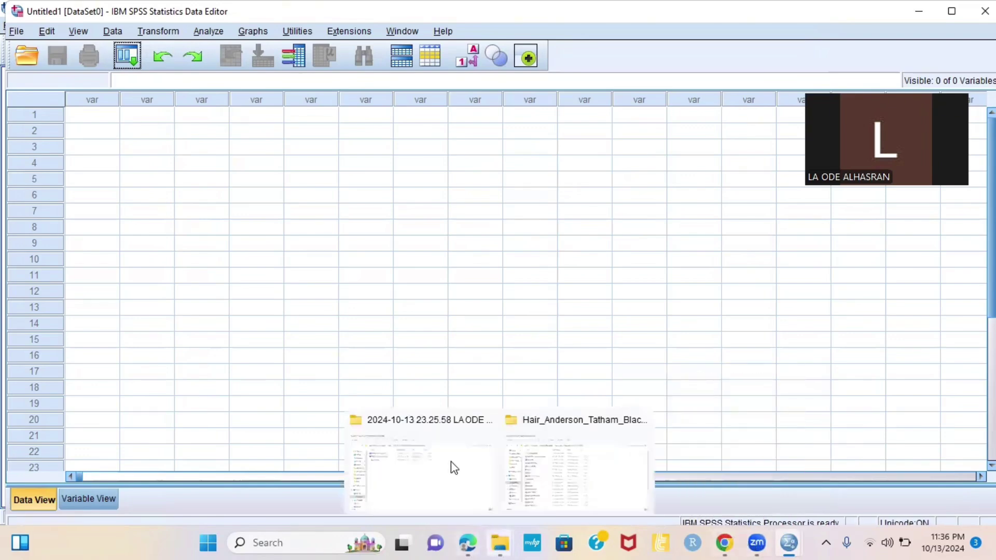
{"action": "left_click", "coordinate": [535, 457]}
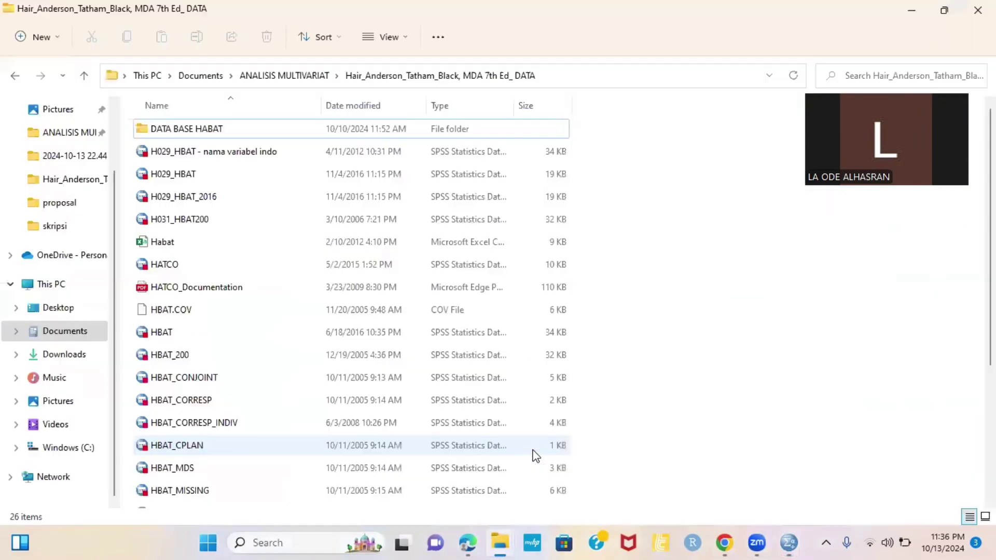
{"action": "left_click", "coordinate": [190, 357]}
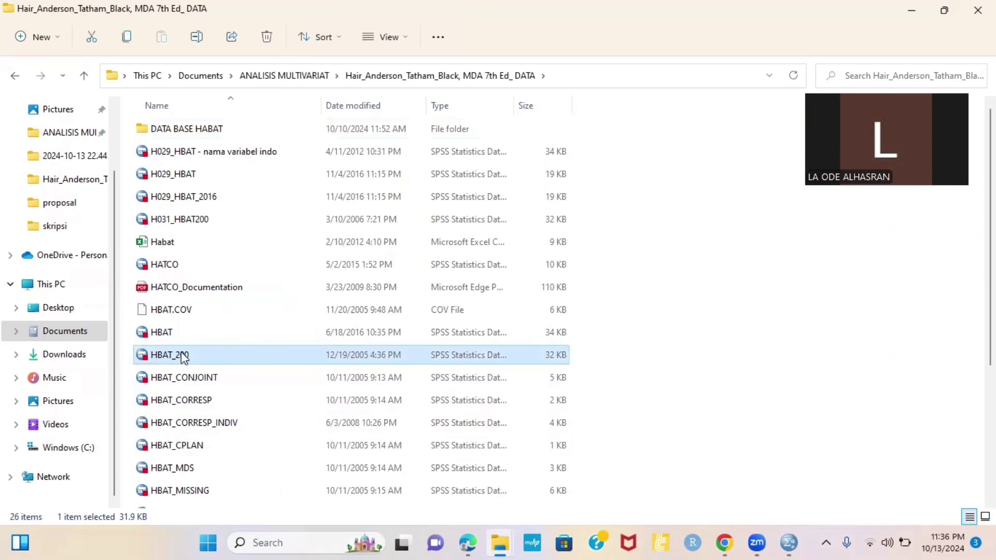
{"action": "double_click", "coordinate": [184, 356]}
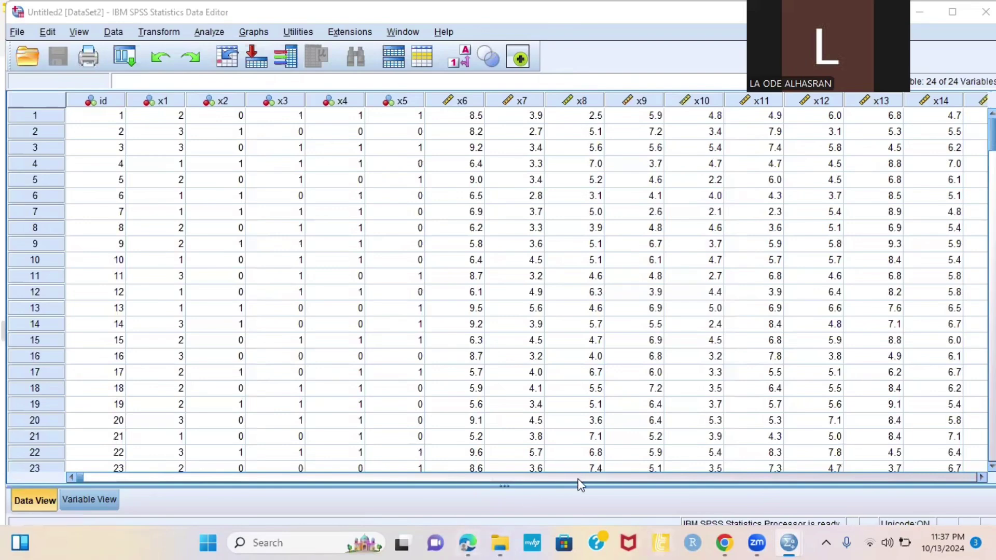
Look across the dataset's variable columns and open the Factor Analysis procedure for dimension reduction.
{"action": "left_click", "coordinate": [701, 476]}
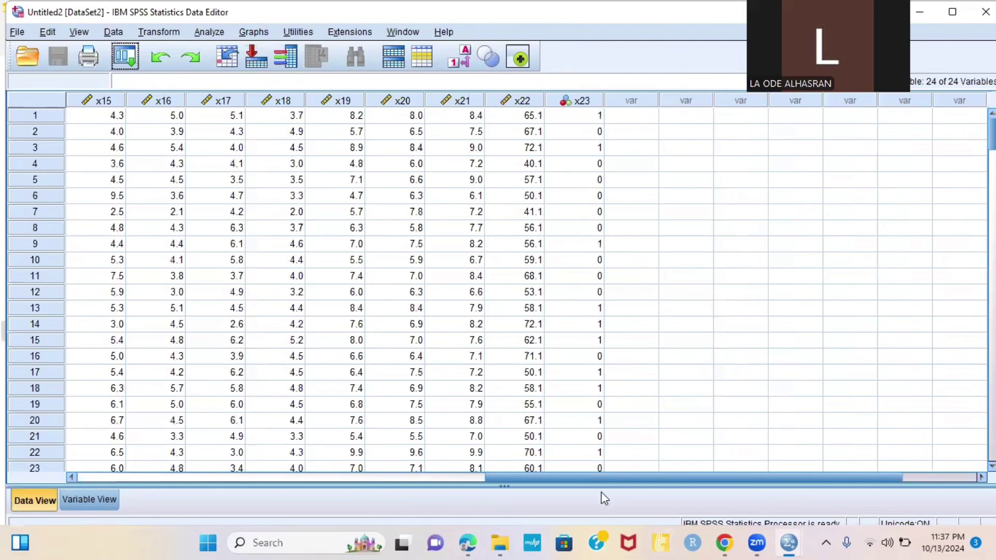
{"action": "left_click_drag", "start_coordinate": [586, 477], "coordinate": [119, 459]}
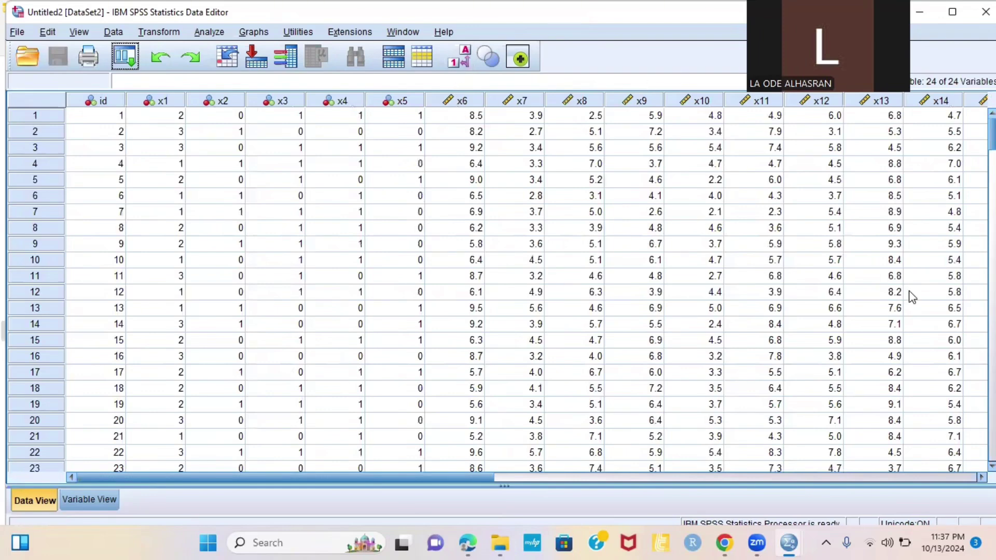
{"action": "left_click", "coordinate": [597, 476]}
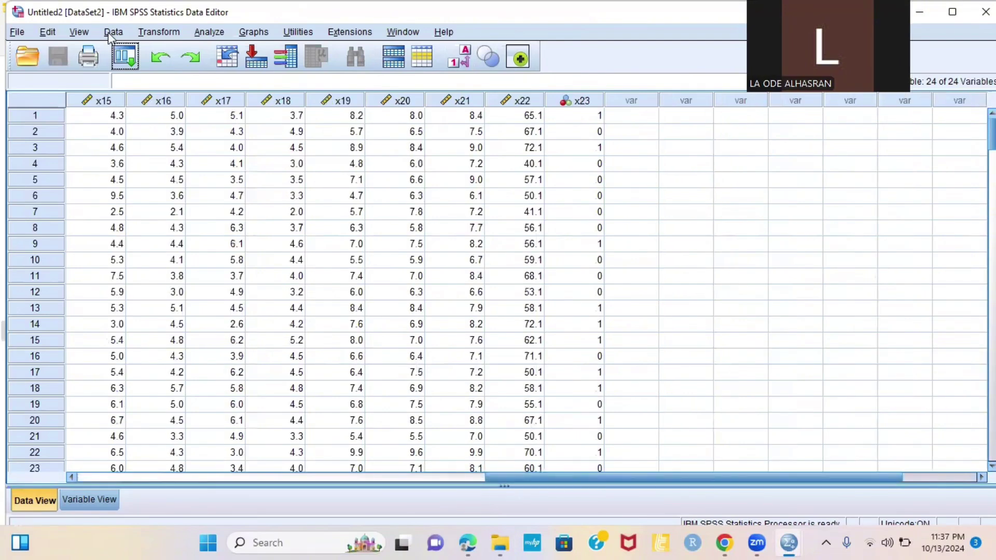
{"action": "left_click", "coordinate": [210, 31]}
{"action": "mouse_move", "coordinate": [319, 205]}
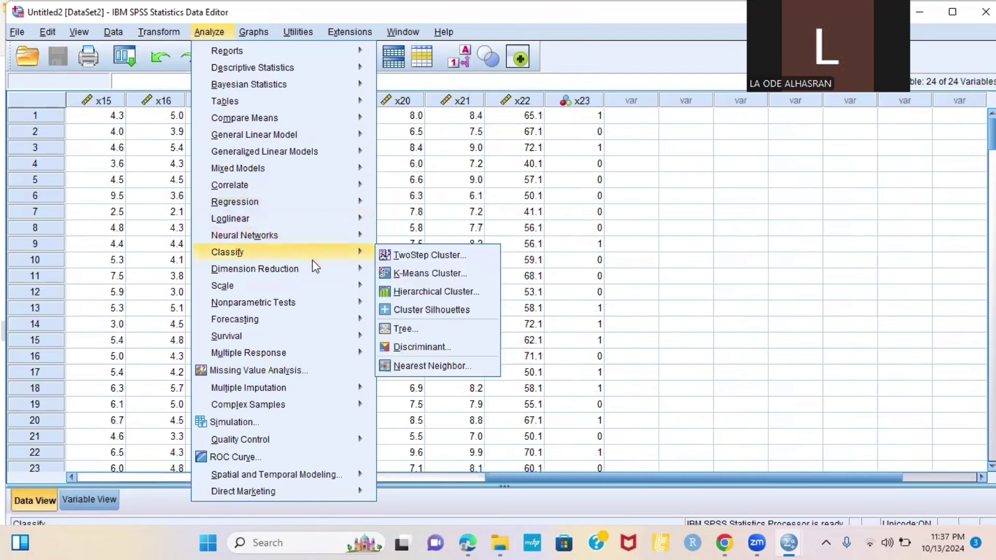
{"action": "mouse_move", "coordinate": [315, 272]}
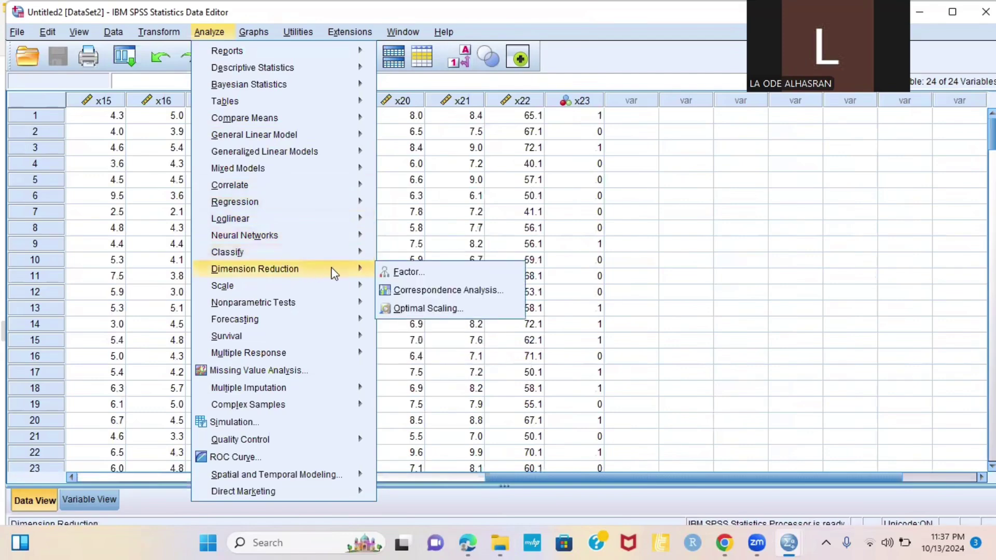
{"action": "left_click", "coordinate": [406, 272]}
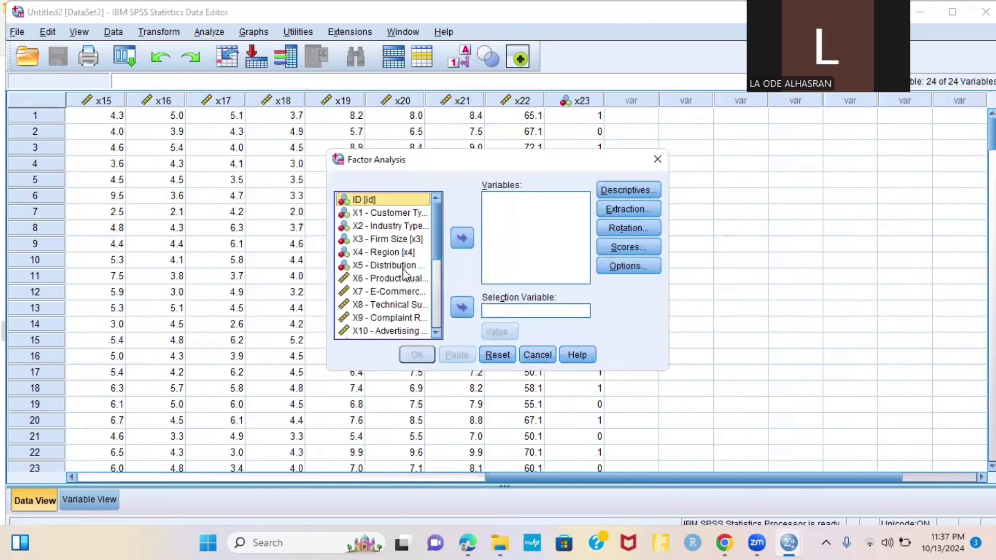
Add variables X6 - Product Quality through X18 - Delivery Speed to the factor analysis variables.
{"action": "left_click", "coordinate": [377, 281]}
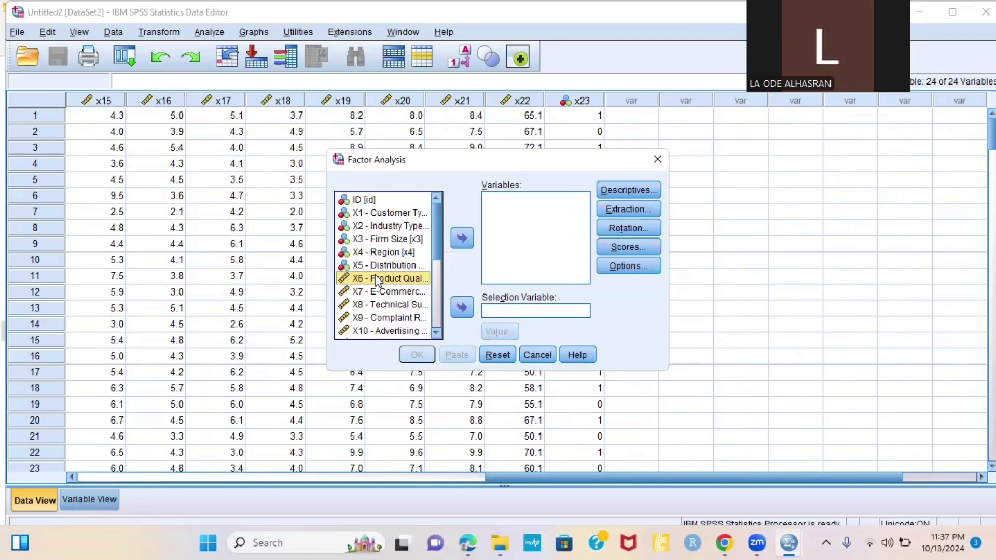
{"action": "key", "text": "shift+Down"}
{"action": "key", "text": "shift+Down"}
{"action": "key", "text": "shift+Down"}
{"action": "key", "text": "shift+Down"}
{"action": "key", "text": "shift+Down"}
{"action": "key", "text": "shift+Down"}
{"action": "key", "text": "shift+Down"}
{"action": "key", "text": "shift+Down"}
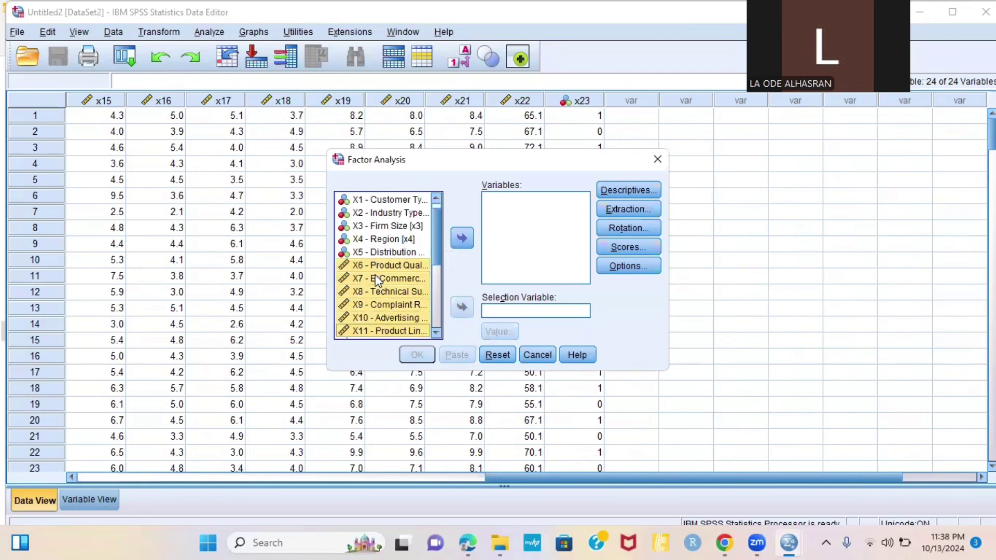
{"action": "key", "text": "shift+Down"}
{"action": "key", "text": "shift+Down"}
{"action": "key", "text": "shift+Down"}
{"action": "key", "text": "shift+Down"}
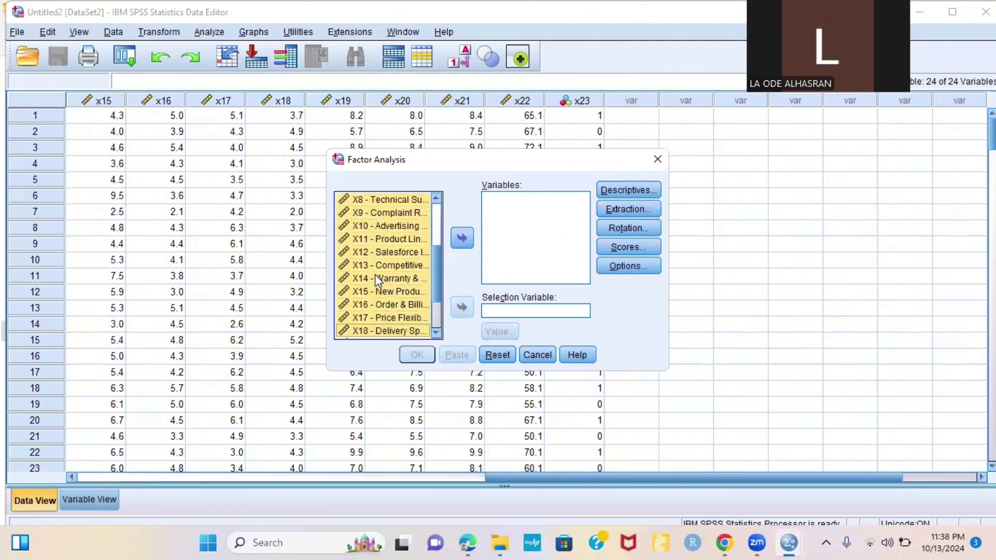
{"action": "left_click", "coordinate": [462, 238]}
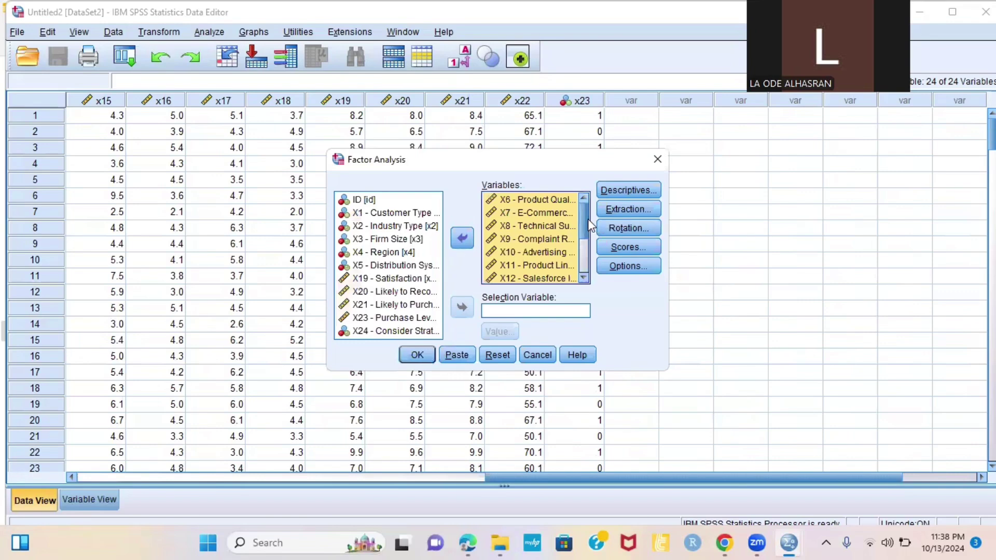
{"action": "scroll", "coordinate": [587, 219], "scroll_direction": "down", "scroll_amount": 2}
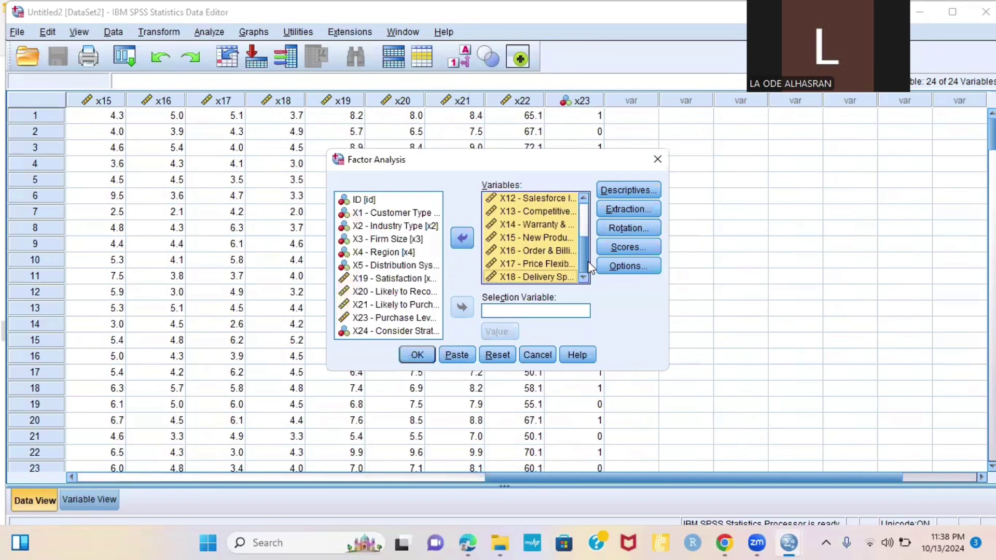
Enable univariate descriptives plus correlation matrix coefficients, significance levels, determinant, KMO and Bartlett's test, anti-image, reproduced and inverse output.
{"action": "left_click", "coordinate": [618, 191]}
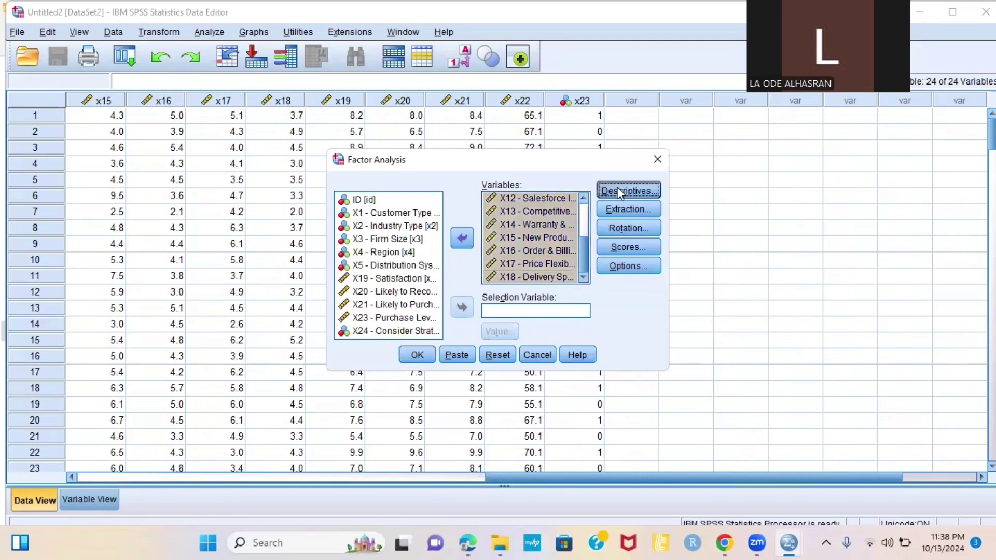
{"action": "left_click", "coordinate": [426, 210]}
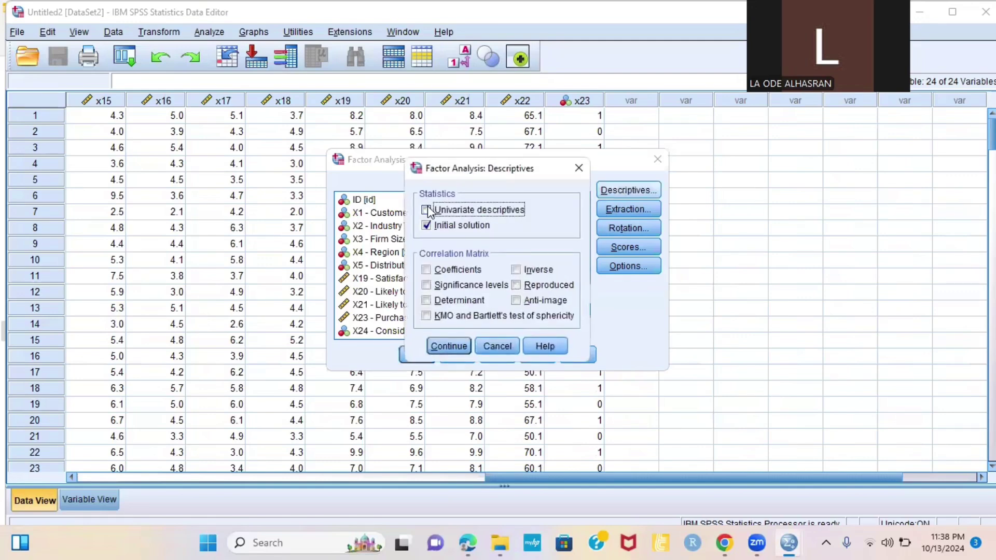
{"action": "left_click", "coordinate": [426, 270]}
{"action": "left_click", "coordinate": [426, 285]}
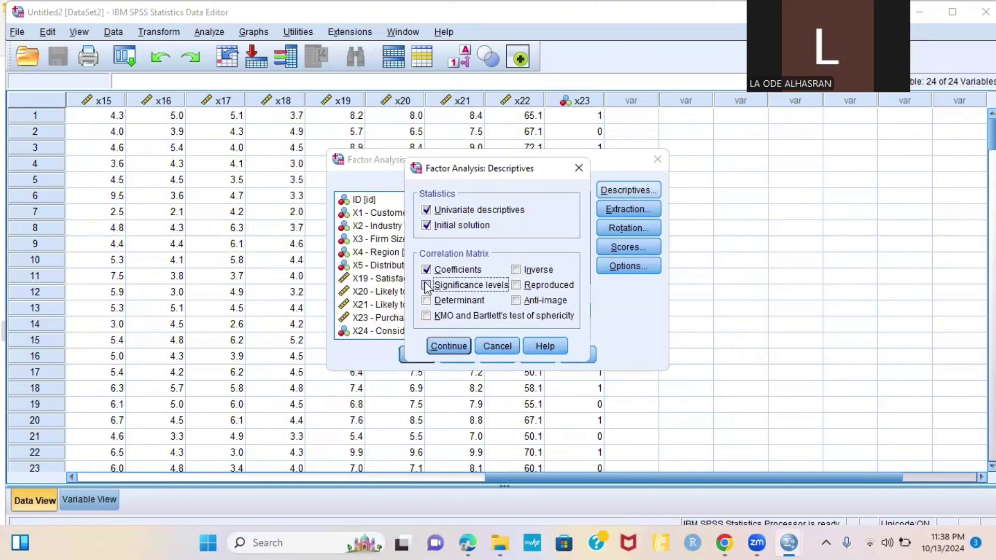
{"action": "left_click", "coordinate": [426, 301]}
{"action": "left_click", "coordinate": [426, 316]}
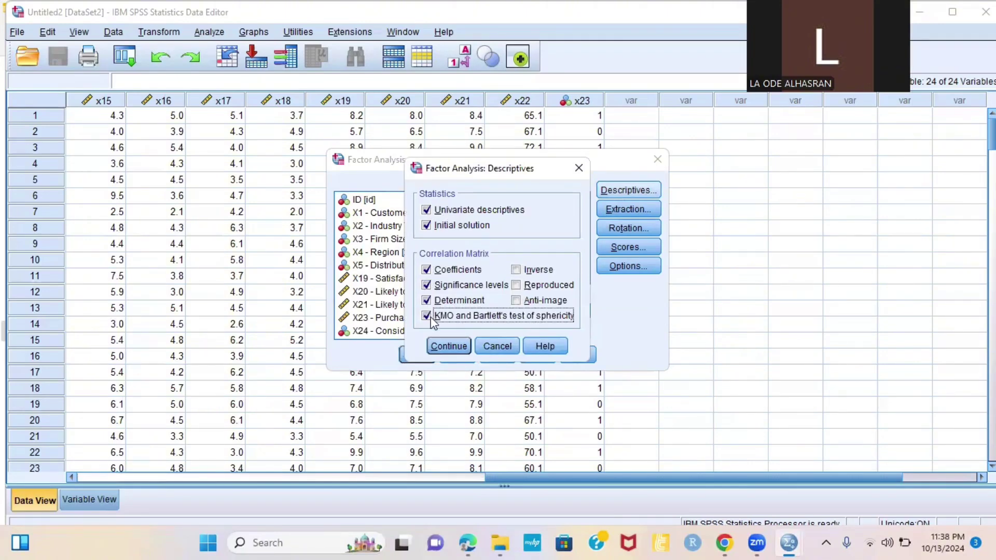
{"action": "left_click", "coordinate": [522, 304]}
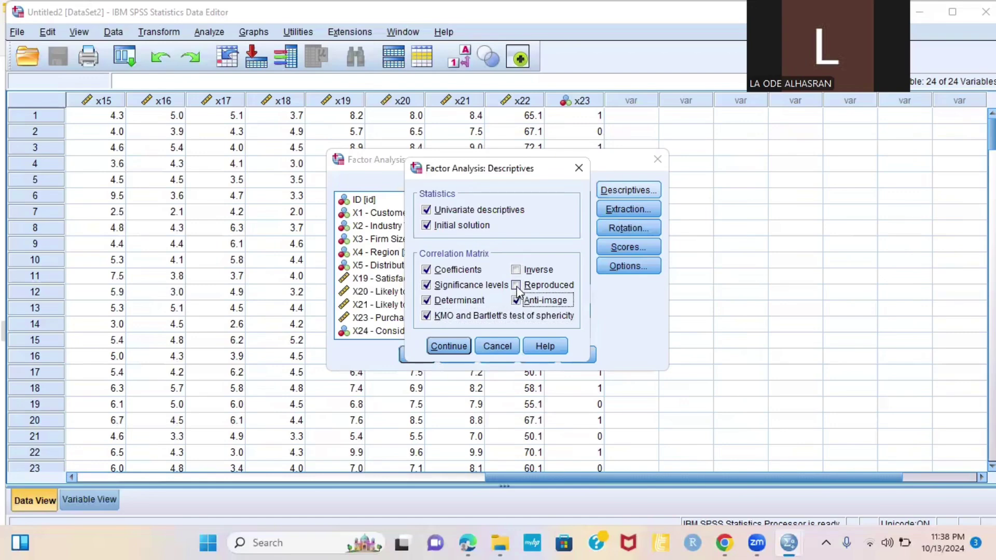
{"action": "left_click", "coordinate": [516, 286]}
{"action": "left_click", "coordinate": [516, 270]}
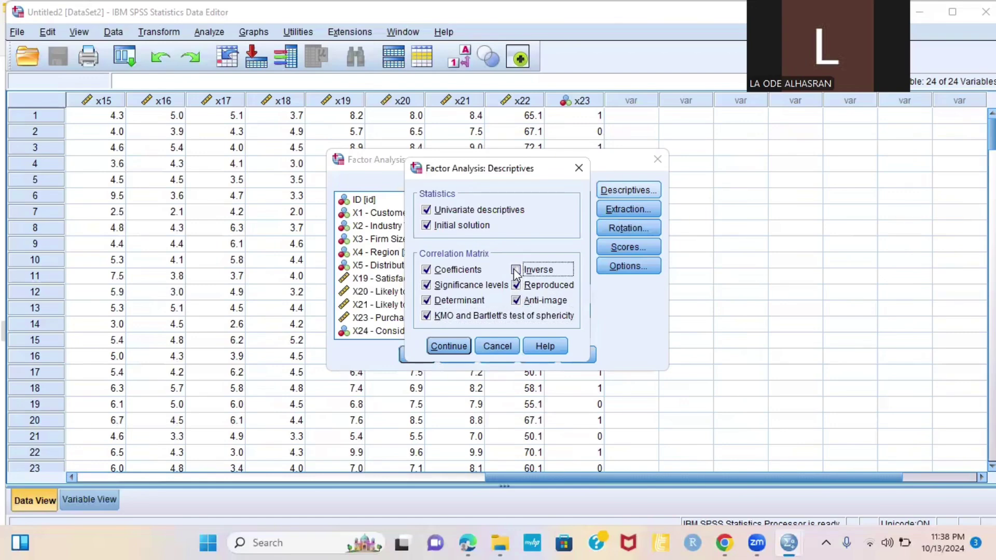
{"action": "left_click", "coordinate": [447, 346]}
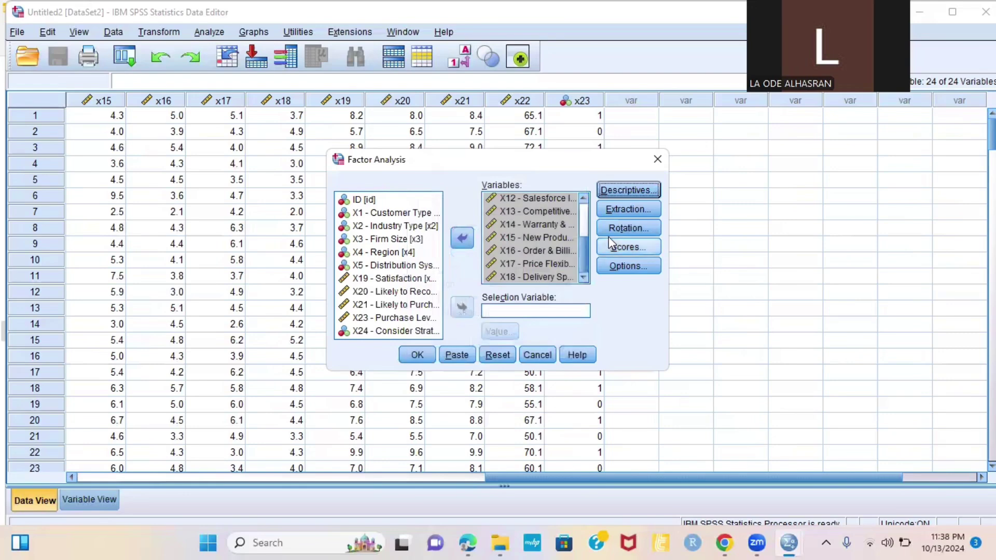
Set the factor rotation method to Varimax, keeping the rotated solution display and 25 maximum iterations.
{"action": "left_click", "coordinate": [634, 227]}
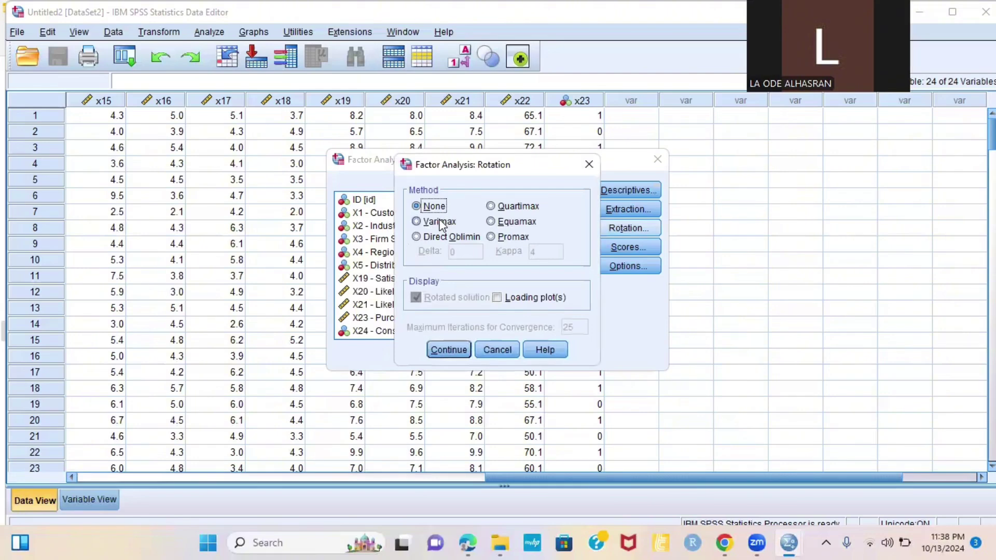
{"action": "left_click", "coordinate": [440, 223]}
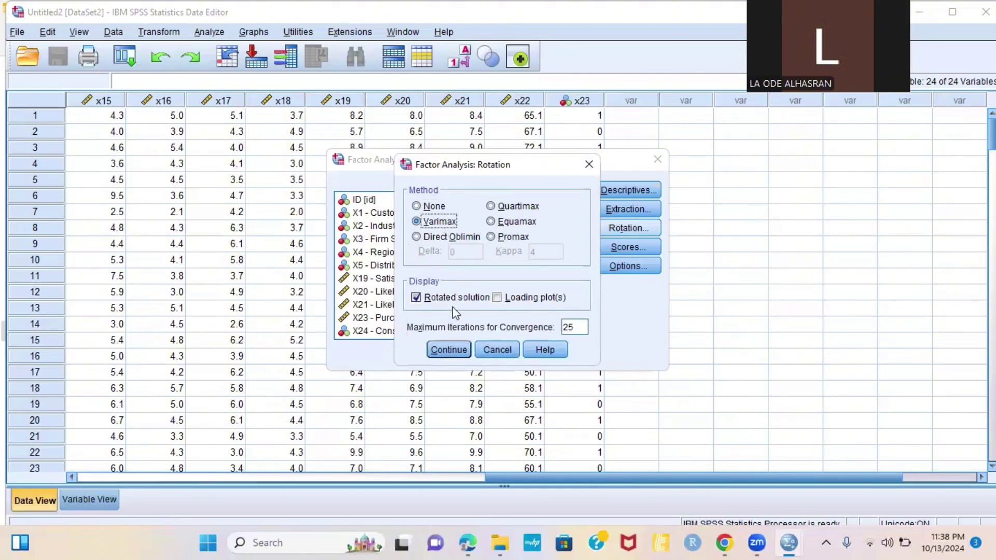
{"action": "left_click", "coordinate": [449, 350]}
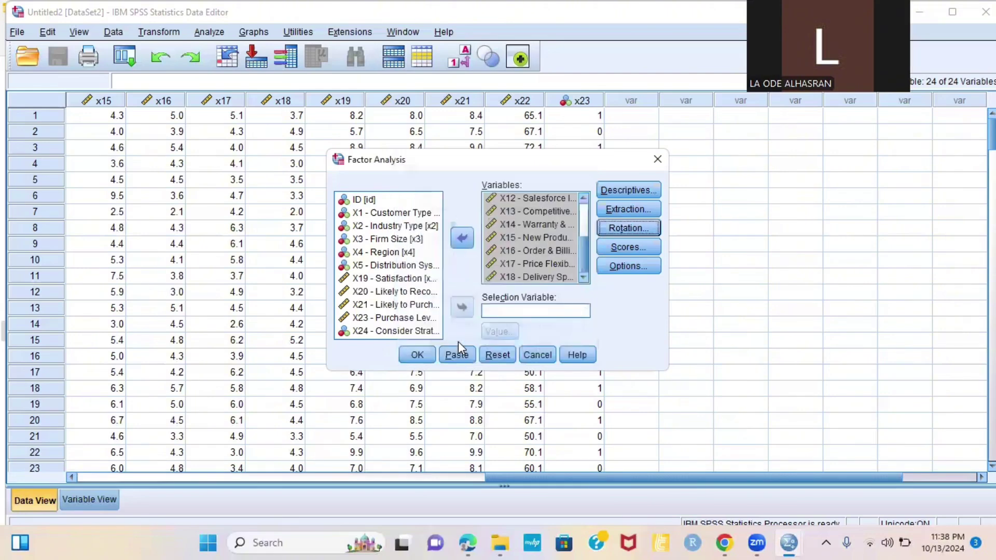
Run the configured factor analysis and review the generated command syntax and Descriptive Statistics table in the output.
{"action": "left_click", "coordinate": [417, 356]}
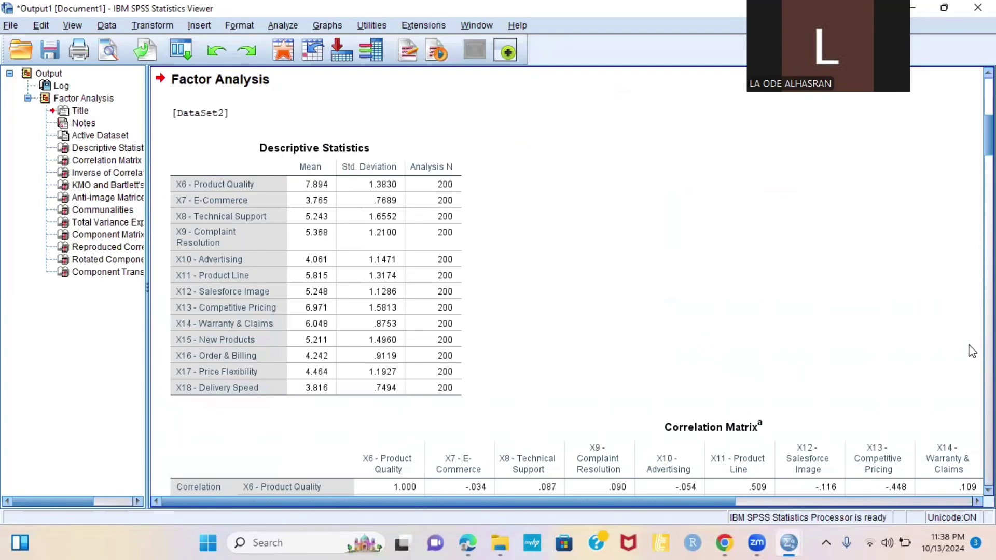
{"action": "scroll", "coordinate": [988, 136], "scroll_direction": "up", "scroll_amount": 3}
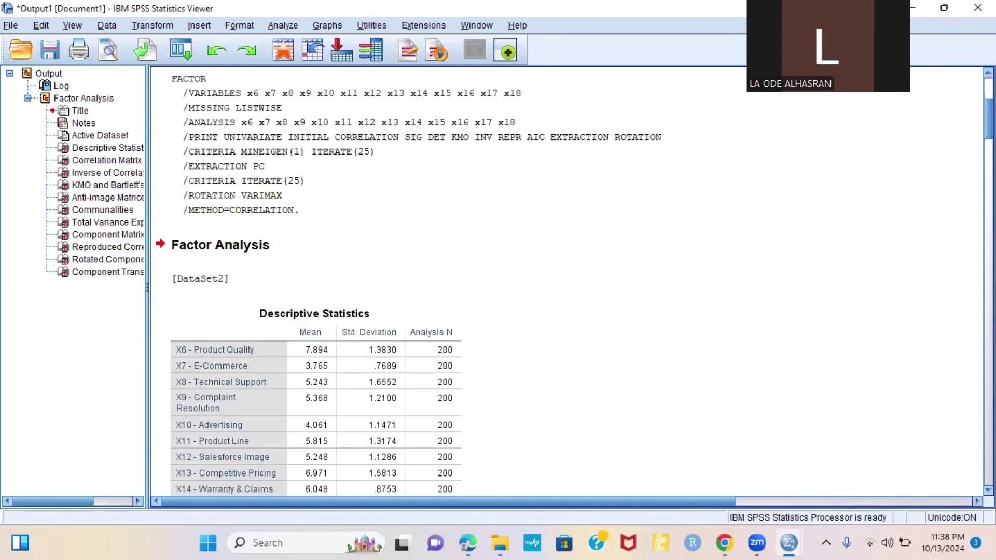
{"action": "scroll", "coordinate": [570, 280], "scroll_direction": "up", "scroll_amount": 3}
{"action": "scroll", "coordinate": [570, 280], "scroll_direction": "down", "scroll_amount": 6}
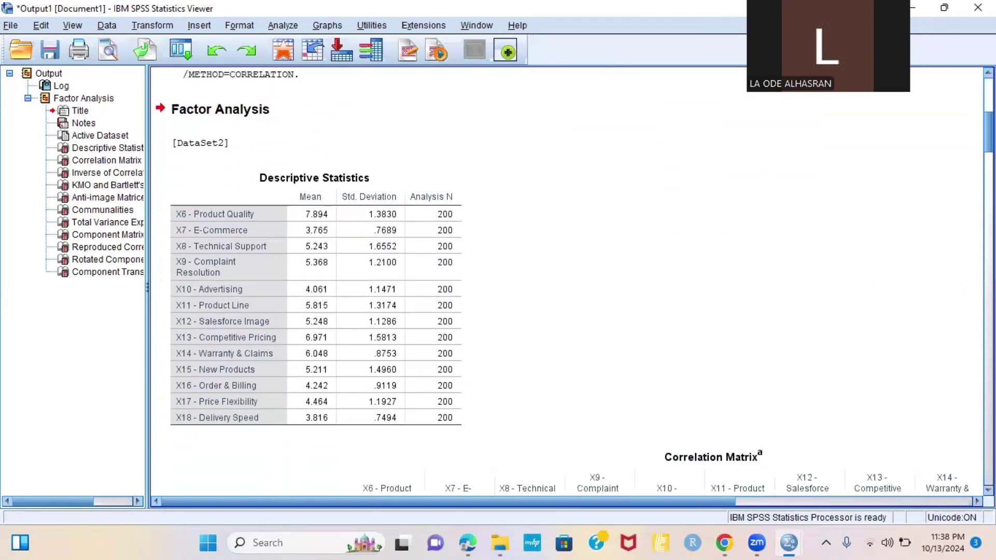
{"action": "scroll", "coordinate": [571, 280], "scroll_direction": "down", "scroll_amount": 2}
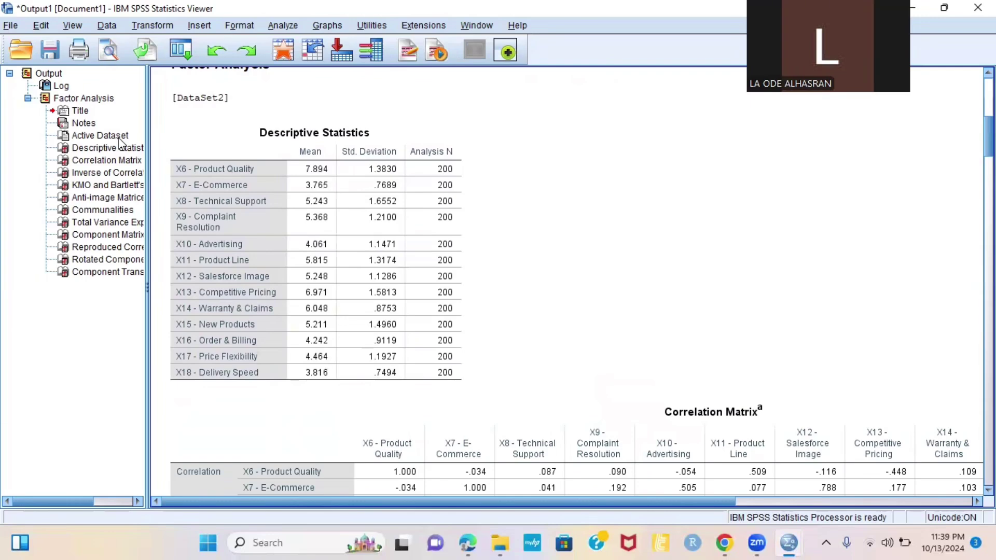
Examine the first run's KMO and Bartlett's Test table for sampling adequacy and the sphericity significance.
{"action": "left_click", "coordinate": [129, 186]}
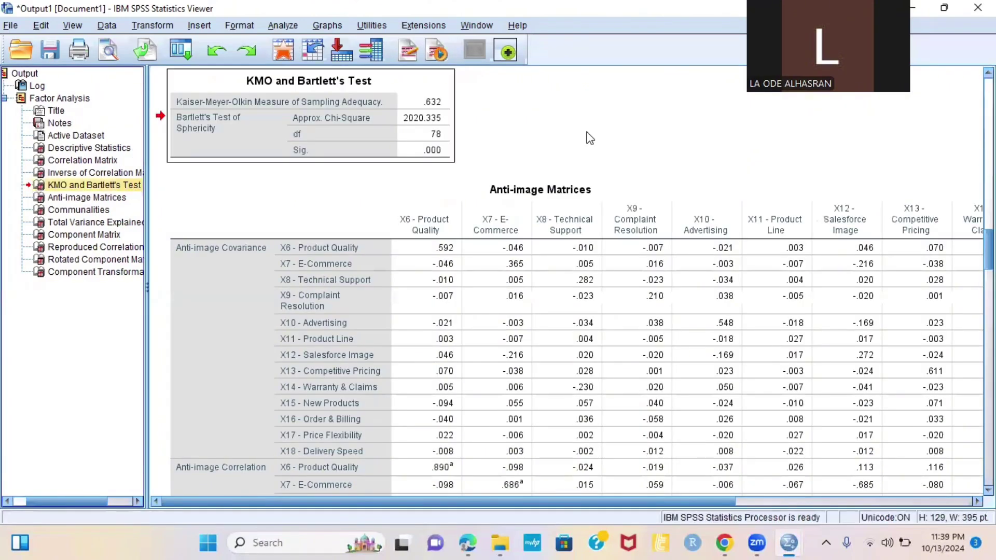
{"action": "left_click", "coordinate": [742, 185]}
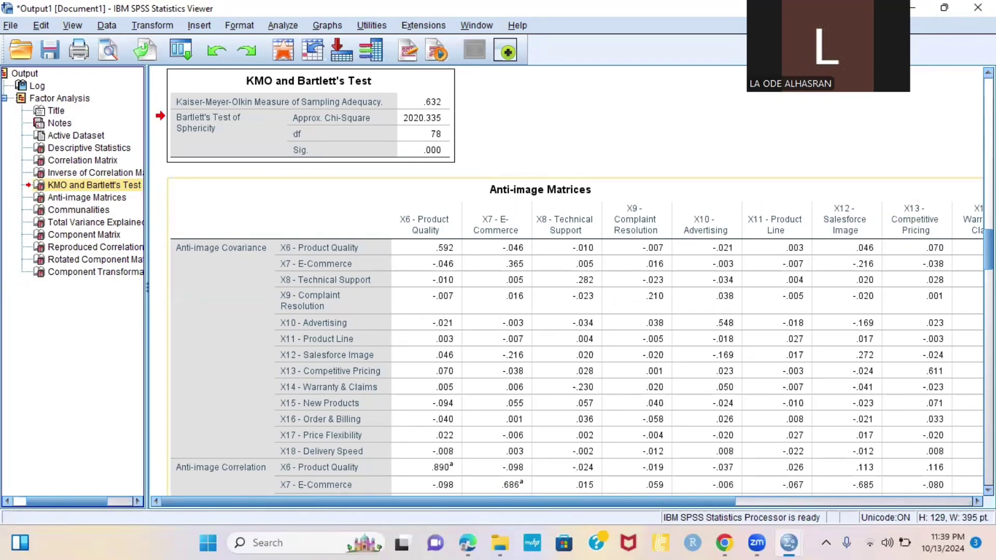
{"action": "scroll", "coordinate": [571, 283], "scroll_direction": "up", "scroll_amount": 3}
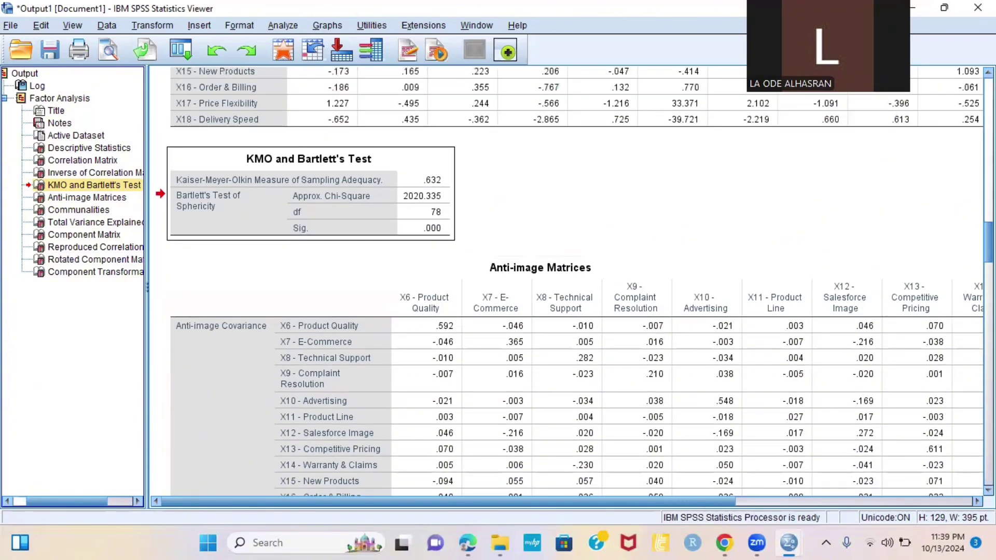
{"action": "scroll", "coordinate": [571, 283], "scroll_direction": "down", "scroll_amount": 1}
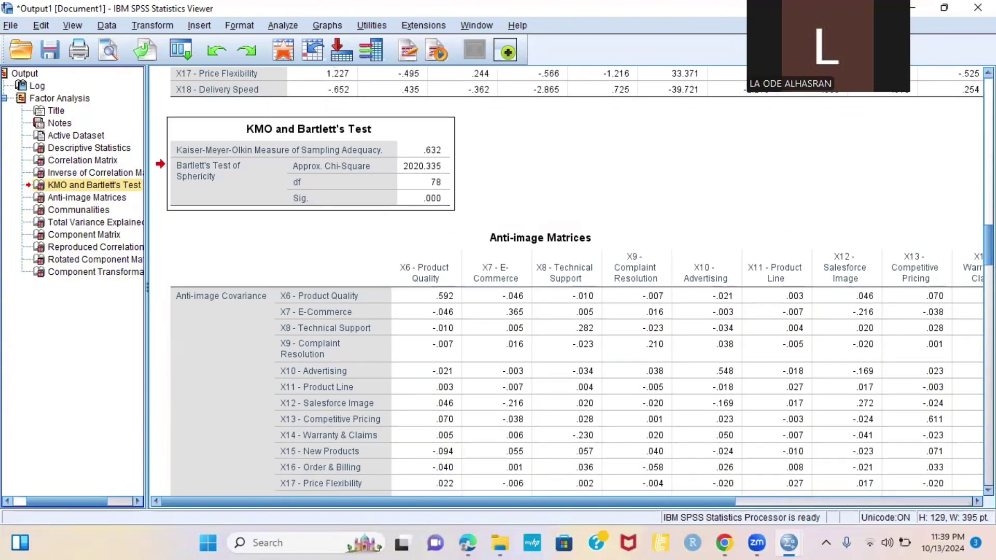
{"action": "left_click", "coordinate": [443, 160]}
{"action": "scroll", "coordinate": [490, 241], "scroll_direction": "down", "scroll_amount": 1}
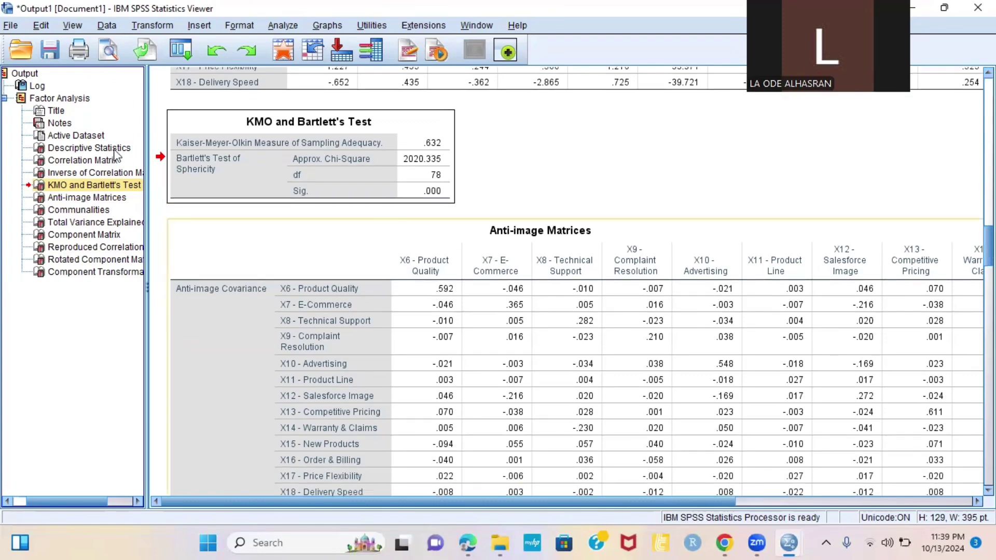
Examine the sampling adequacy values on the diagonal of the Anti-image Correlation matrix for variables X6 through X18.
{"action": "left_click", "coordinate": [96, 199]}
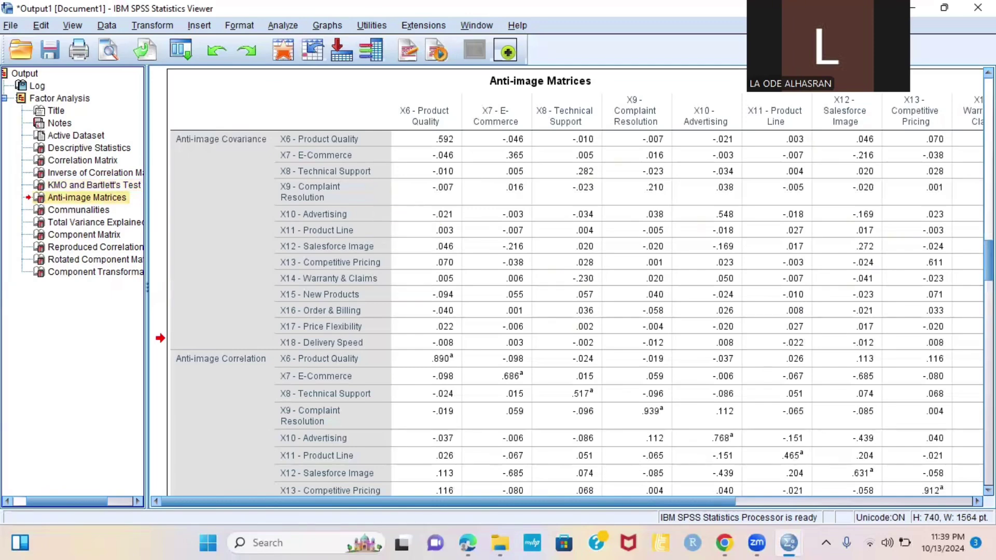
{"action": "scroll", "coordinate": [571, 280], "scroll_direction": "down", "scroll_amount": 5}
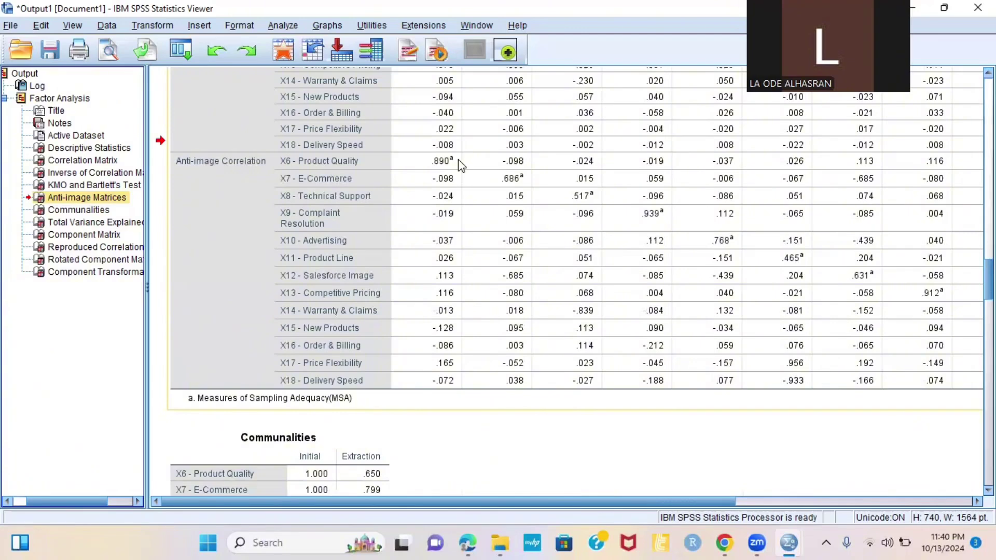
{"action": "left_click", "coordinate": [469, 397]}
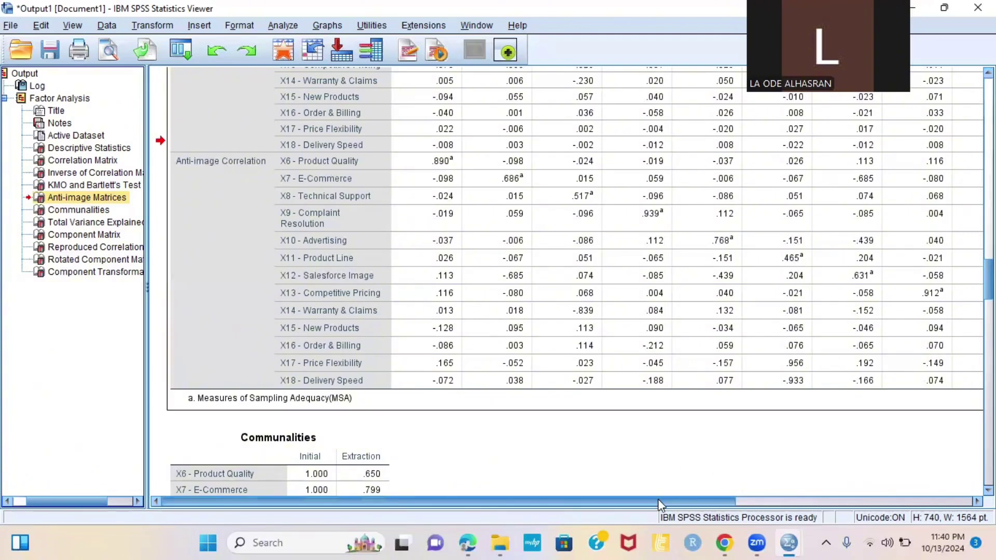
{"action": "left_click_drag", "start_coordinate": [658, 500], "coordinate": [704, 501]}
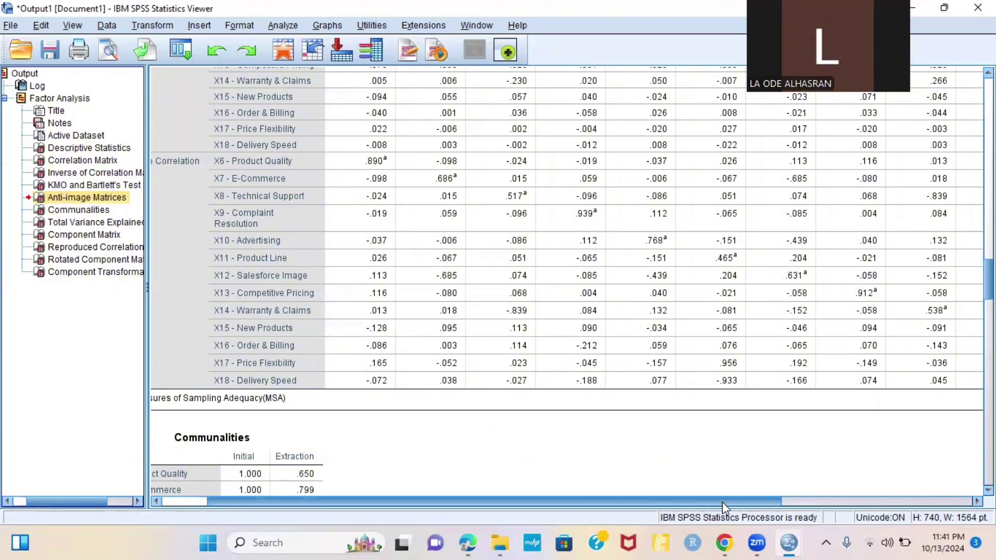
{"action": "left_click_drag", "start_coordinate": [722, 502], "coordinate": [747, 502]}
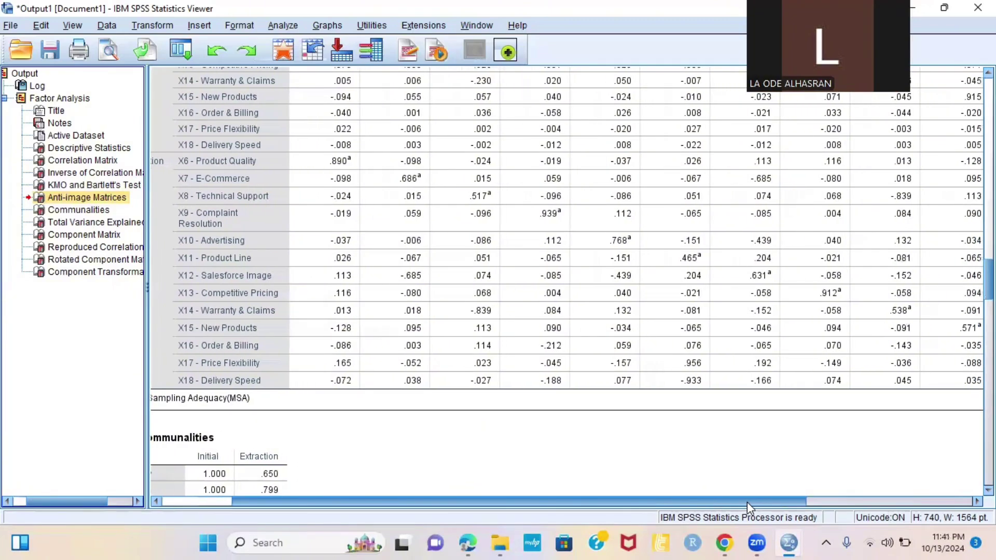
{"action": "left_click_drag", "start_coordinate": [747, 502], "coordinate": [705, 512]}
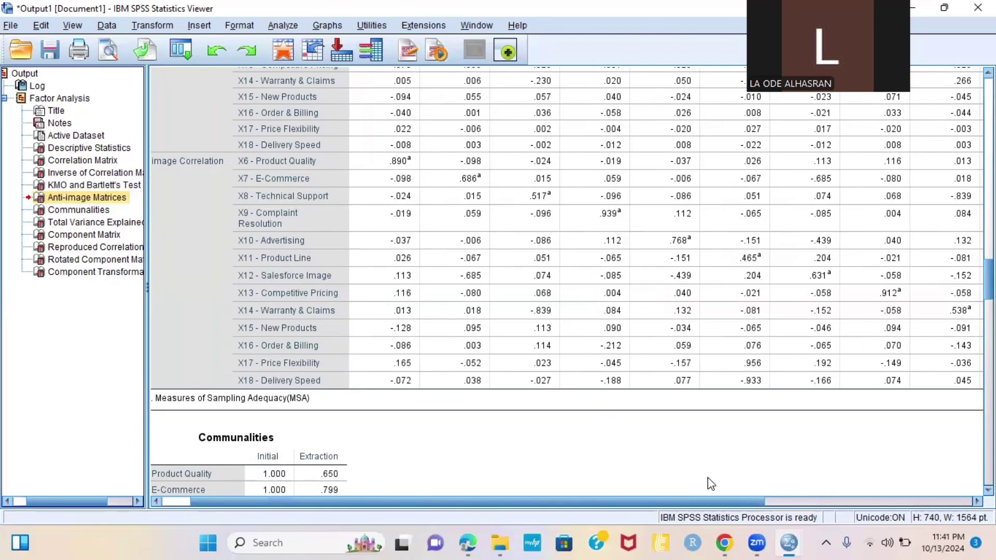
{"action": "left_click_drag", "start_coordinate": [706, 499], "coordinate": [830, 479]}
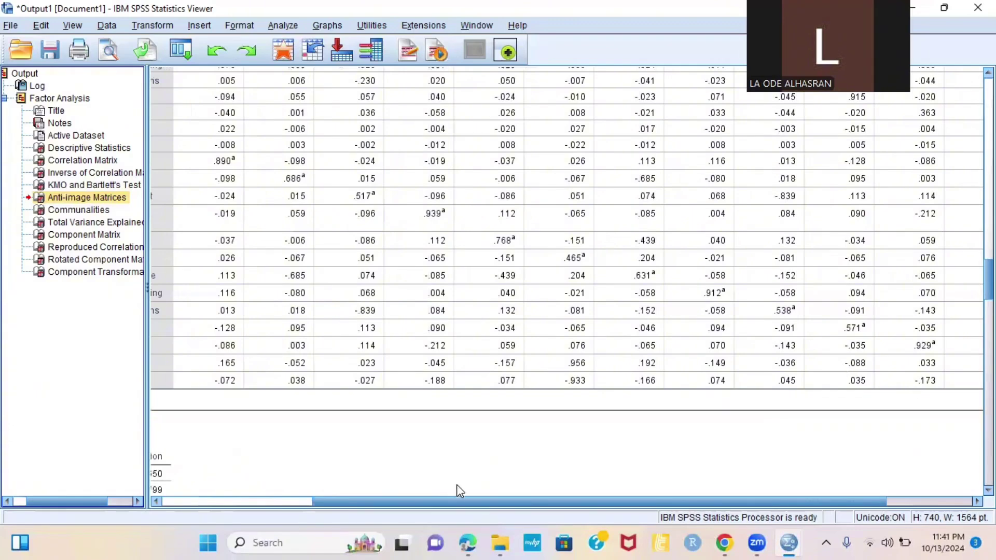
{"action": "left_click_drag", "start_coordinate": [493, 507], "coordinate": [574, 505]}
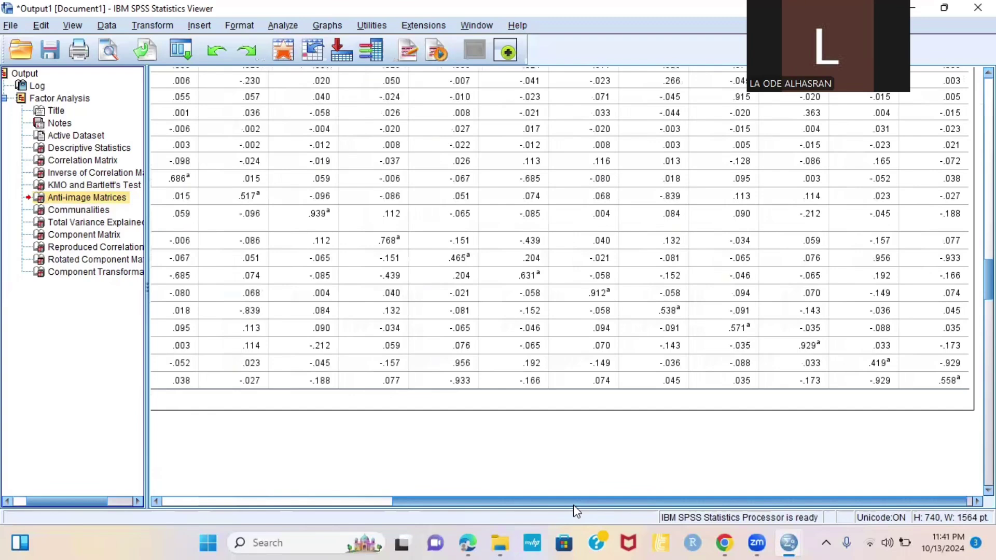
{"action": "left_click", "coordinate": [310, 116]}
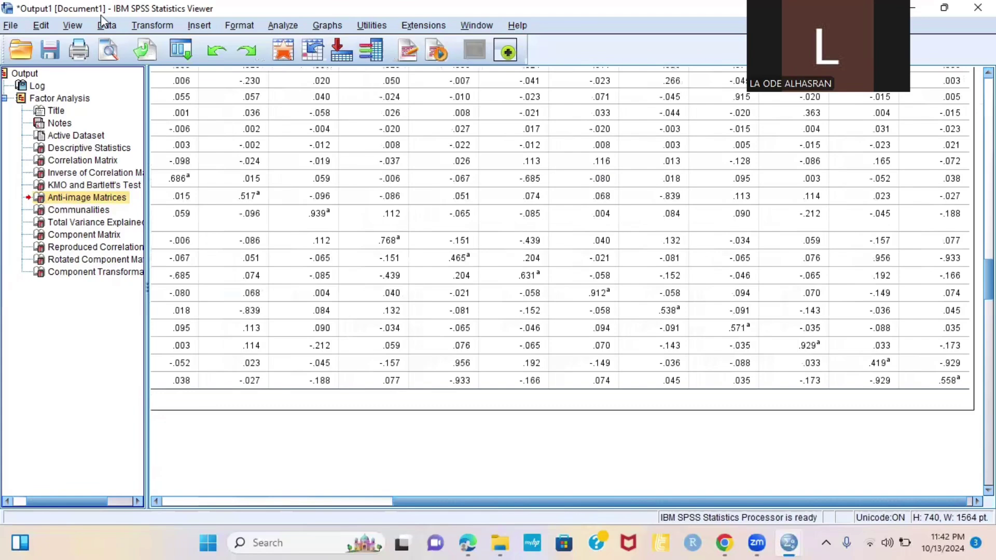
Remove X17 - Price Flexibility from the factor analysis variables and rerun the analysis.
{"action": "left_click", "coordinate": [282, 26]}
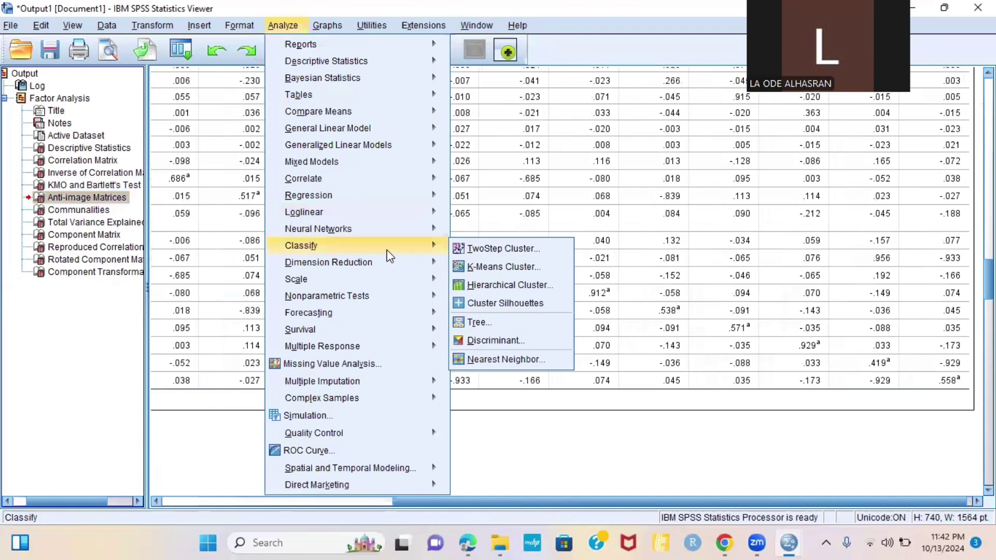
{"action": "mouse_move", "coordinate": [390, 264]}
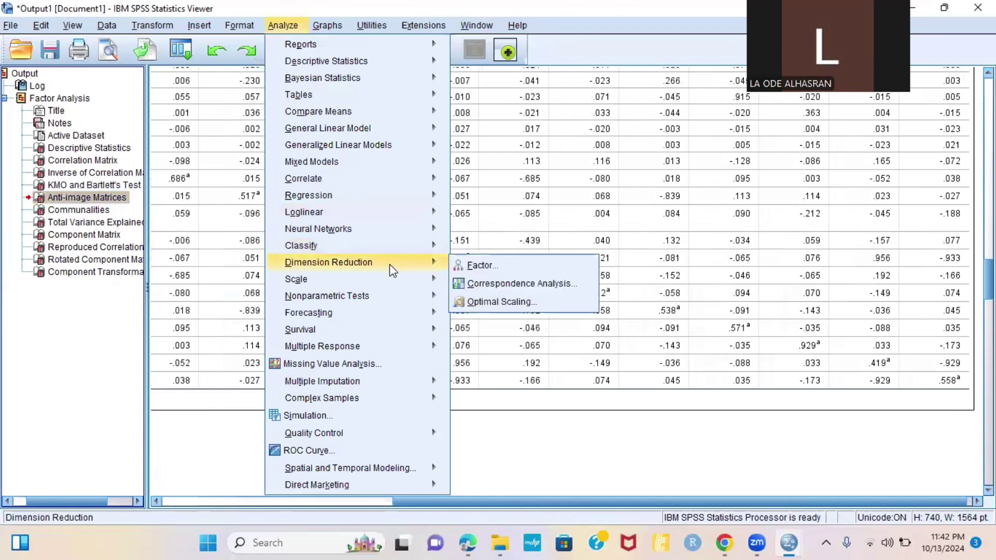
{"action": "left_click", "coordinate": [477, 267]}
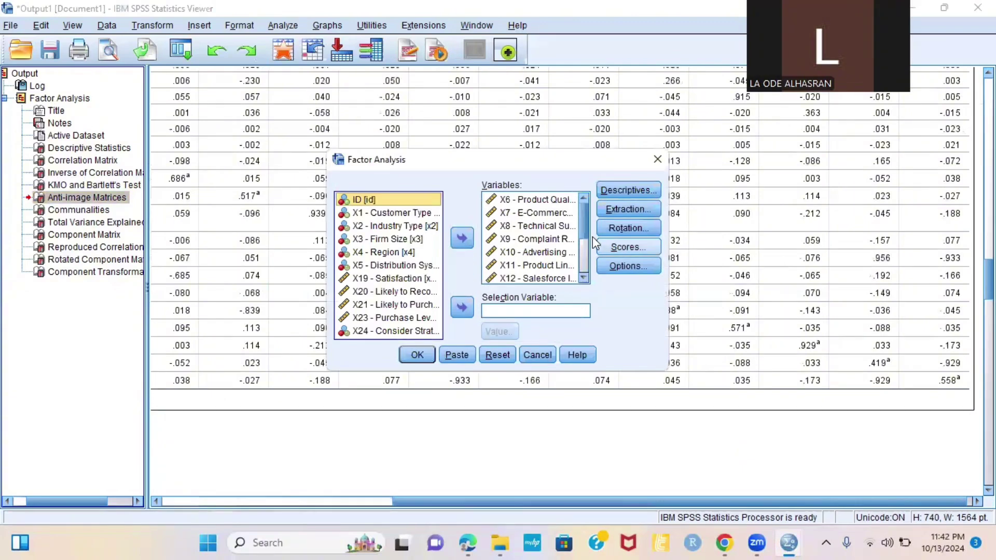
{"action": "left_click_drag", "start_coordinate": [582, 228], "coordinate": [587, 267]}
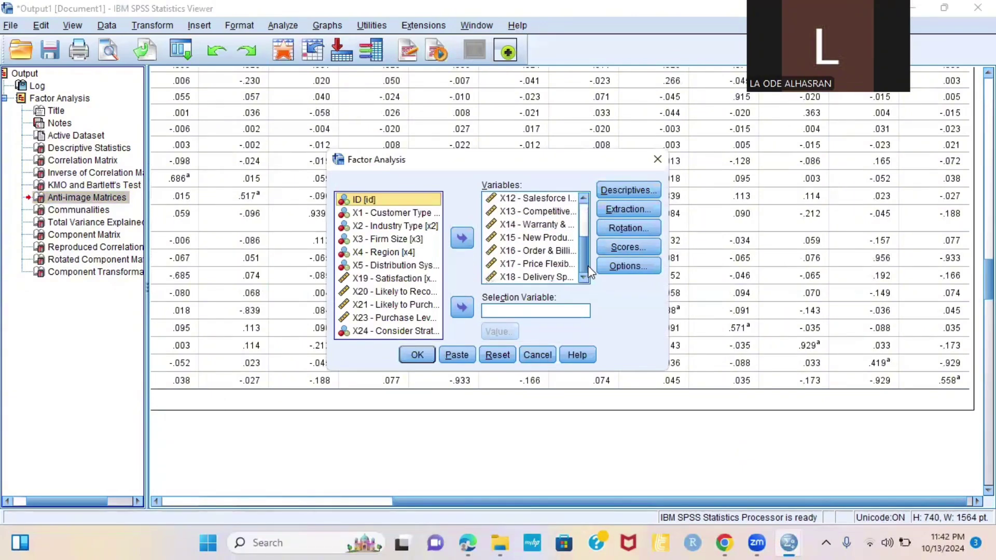
{"action": "left_click", "coordinate": [535, 265]}
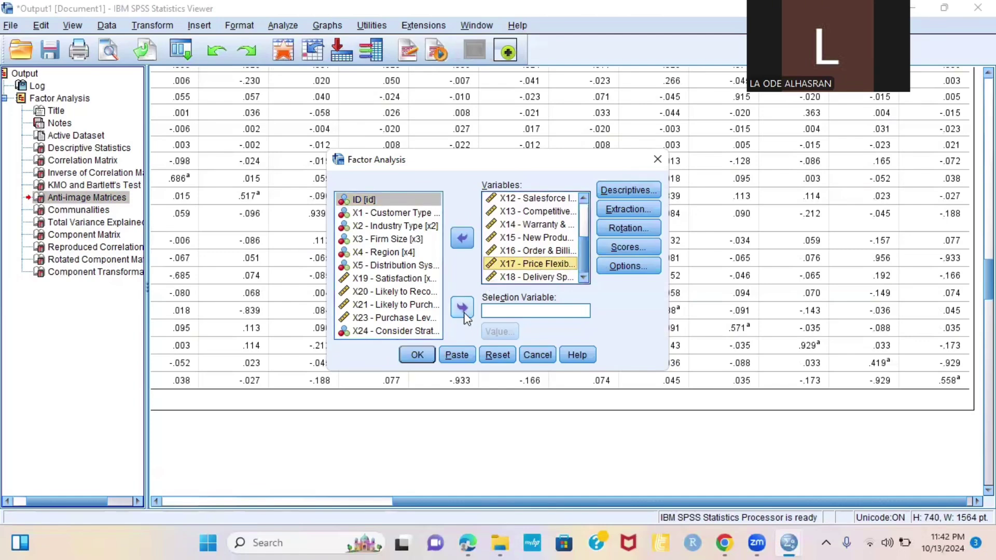
{"action": "left_click", "coordinate": [460, 241]}
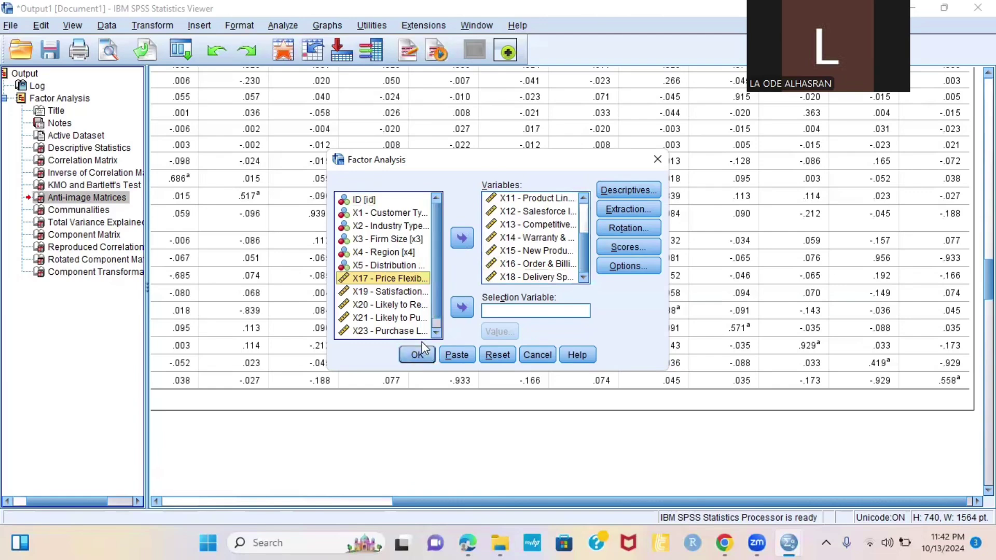
{"action": "left_click", "coordinate": [418, 355]}
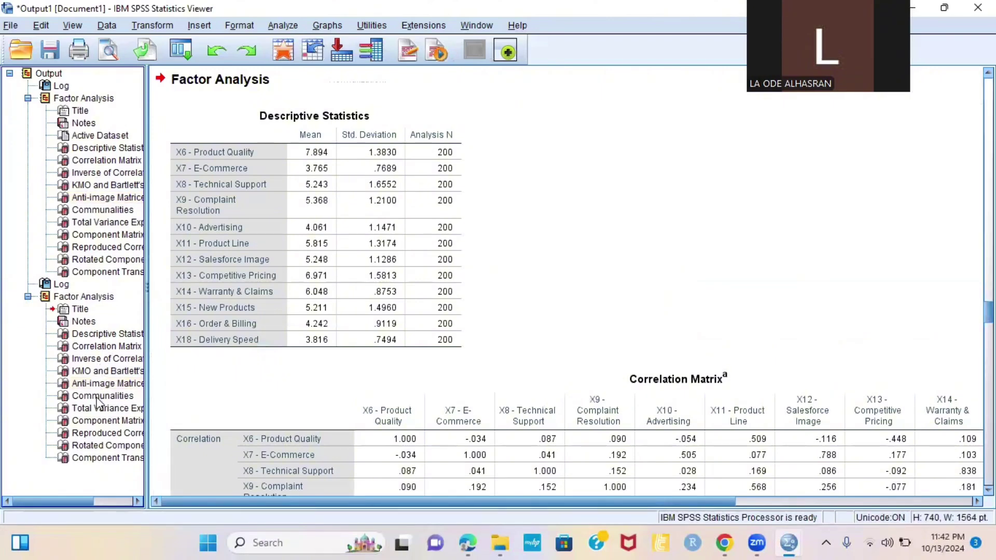
Examine the second run's KMO and Bartlett's Test, the anti-image correlation diagonal and the extraction communalities.
{"action": "left_click", "coordinate": [104, 371]}
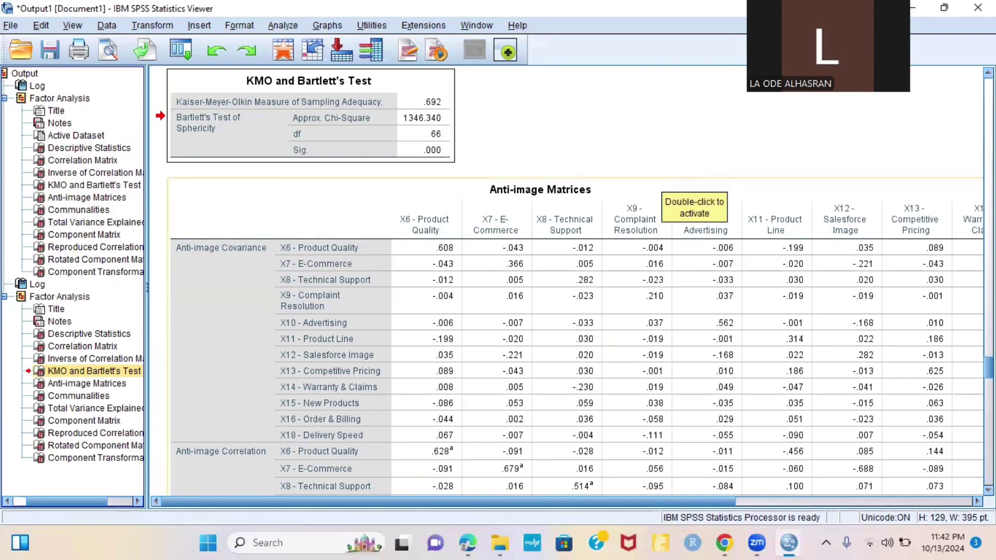
{"action": "scroll", "coordinate": [896, 380], "scroll_direction": "down", "scroll_amount": 4}
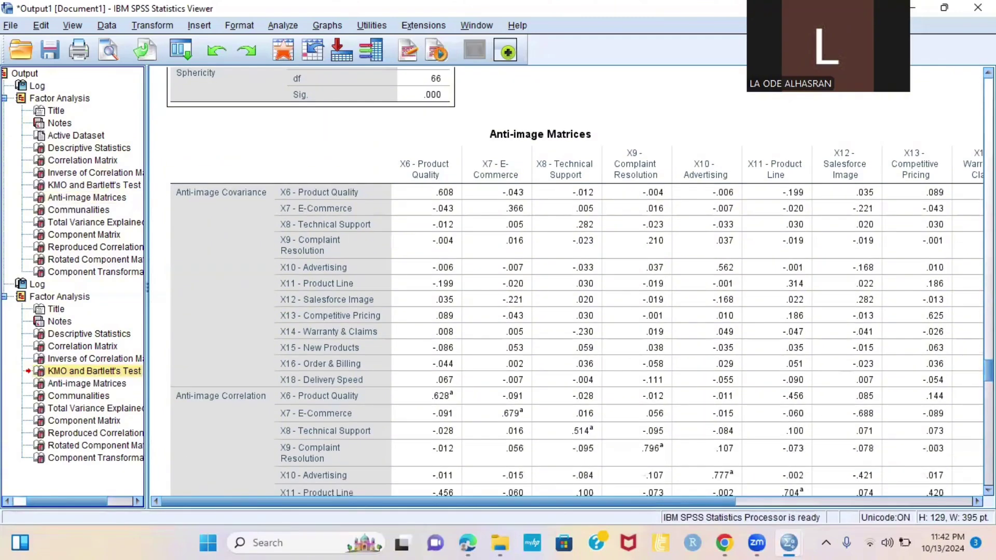
{"action": "left_click", "coordinate": [58, 383]}
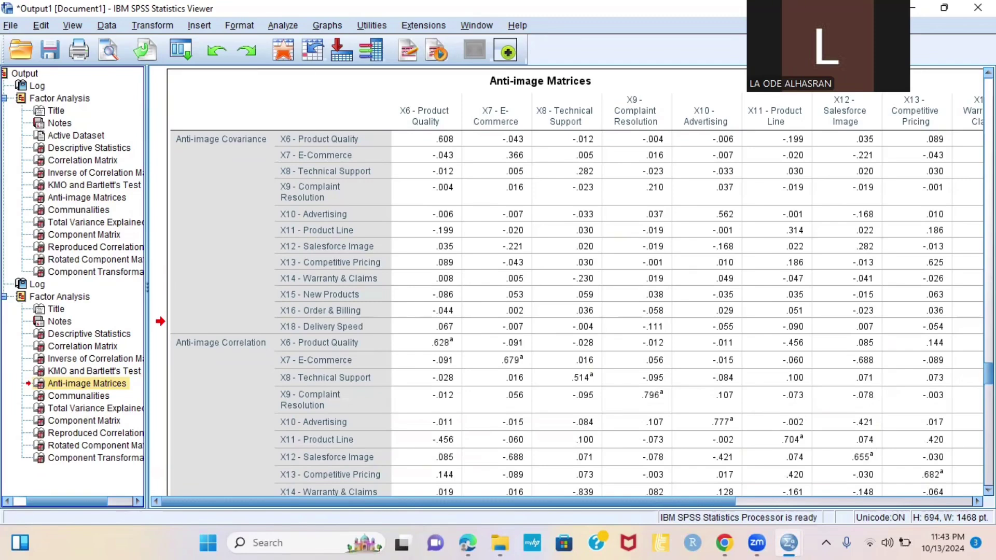
{"action": "scroll", "coordinate": [574, 281], "scroll_direction": "down", "scroll_amount": 5}
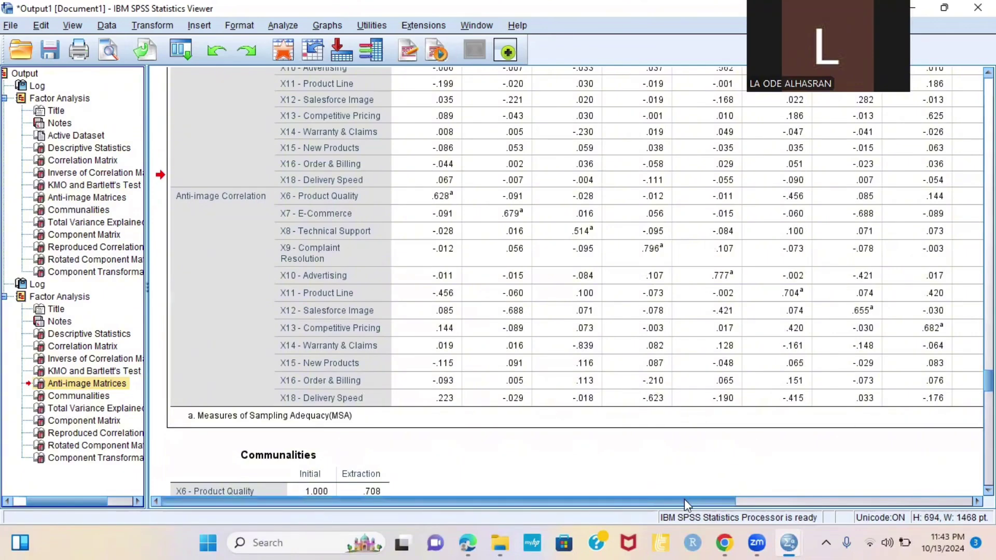
{"action": "left_click_drag", "start_coordinate": [704, 499], "coordinate": [668, 497]}
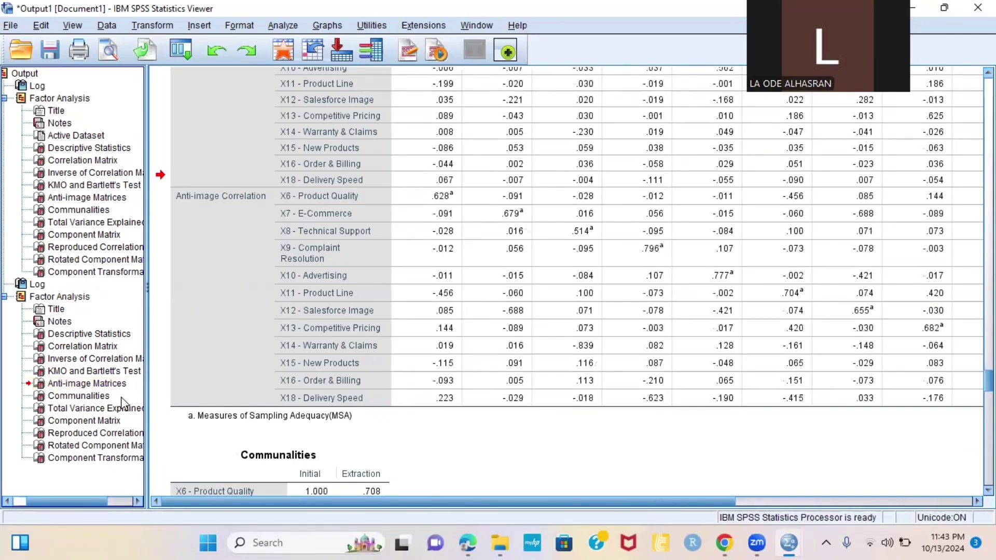
{"action": "left_click", "coordinate": [86, 396]}
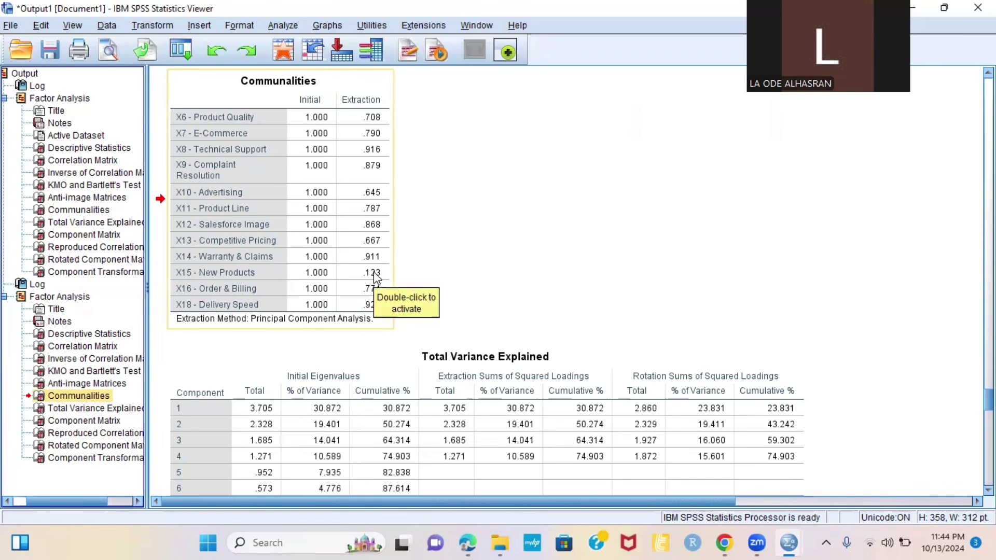
{"action": "left_click", "coordinate": [239, 101]}
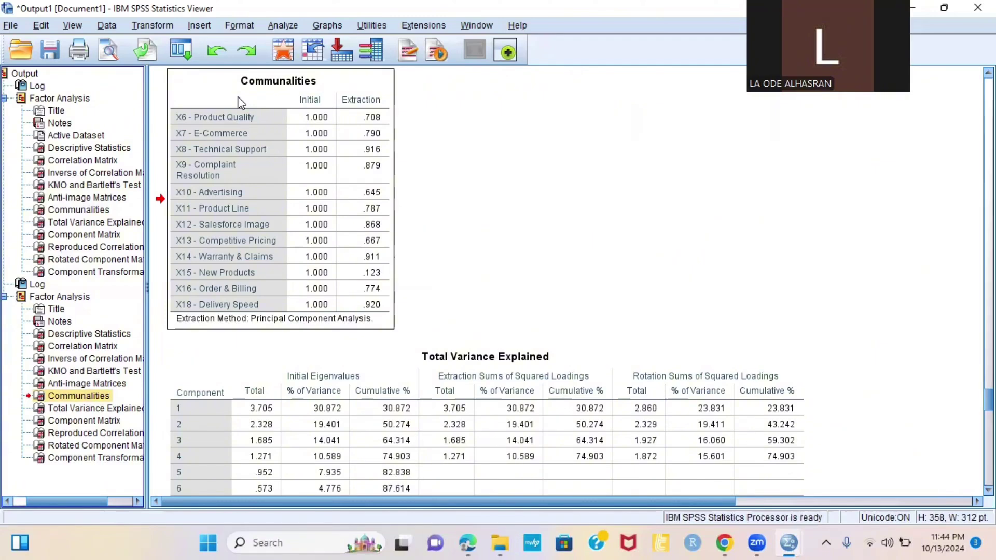
Remove X15 - New Products from the factor analysis variables and rerun the analysis.
{"action": "left_click", "coordinate": [284, 27]}
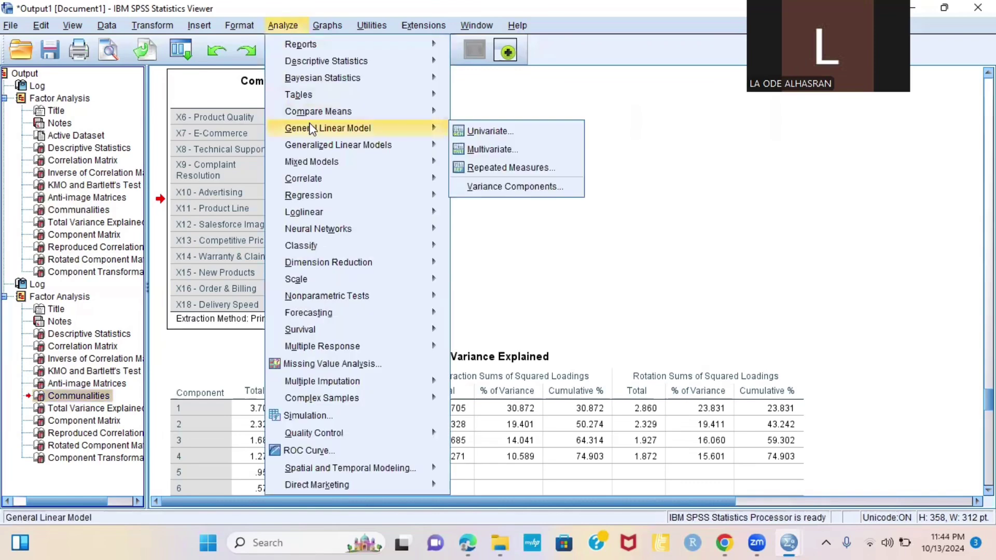
{"action": "mouse_move", "coordinate": [372, 267]}
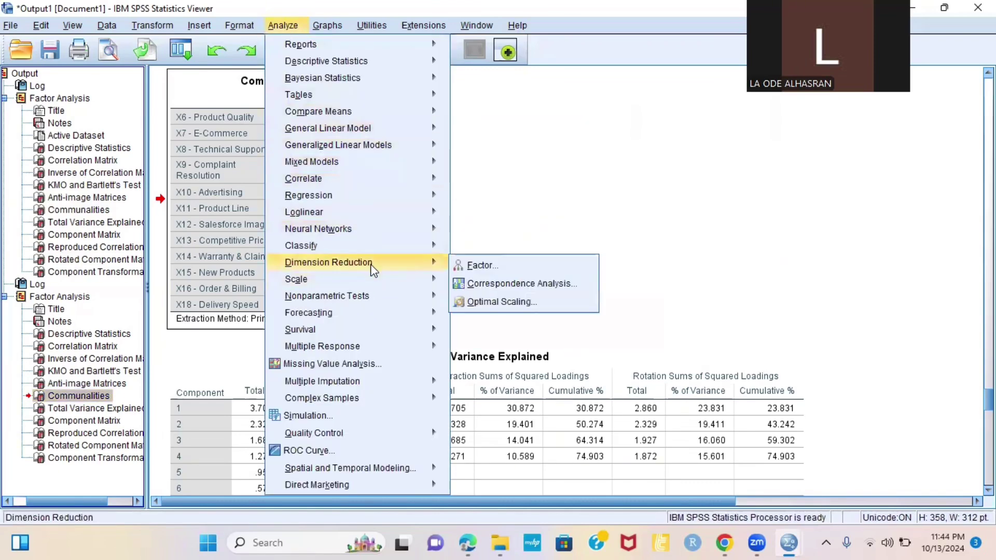
{"action": "left_click", "coordinate": [480, 266]}
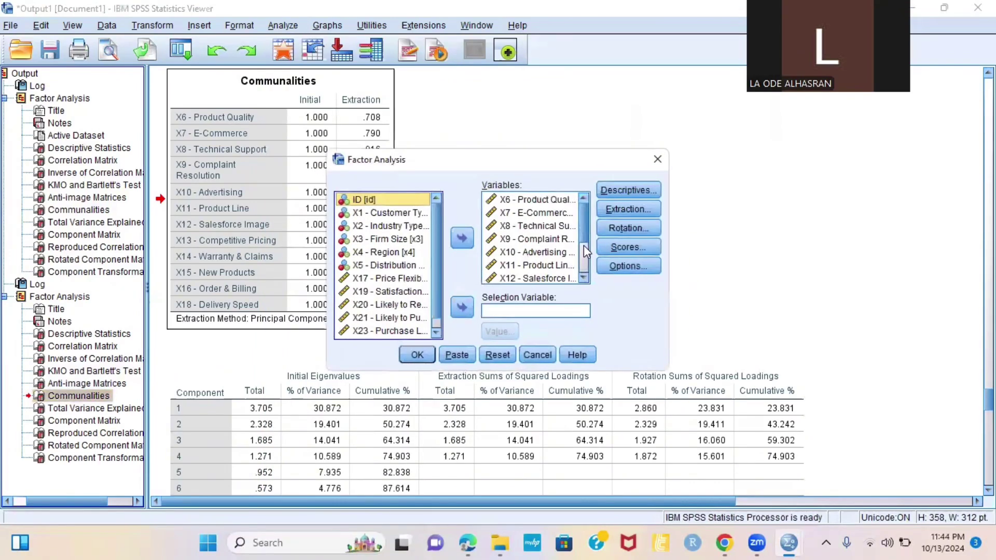
{"action": "left_click_drag", "start_coordinate": [584, 245], "coordinate": [584, 260]}
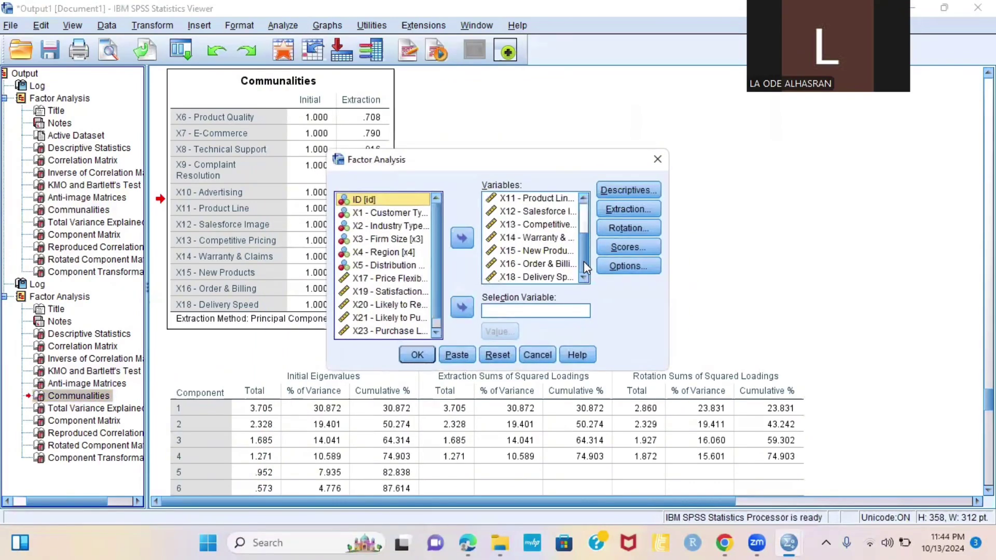
{"action": "left_click", "coordinate": [540, 251]}
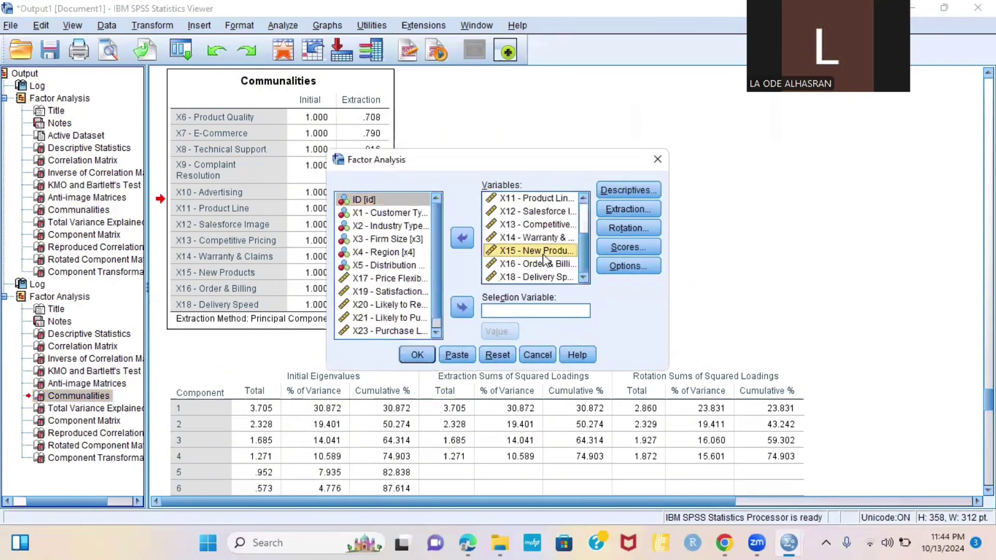
{"action": "left_click", "coordinate": [462, 238]}
{"action": "left_click", "coordinate": [415, 355]}
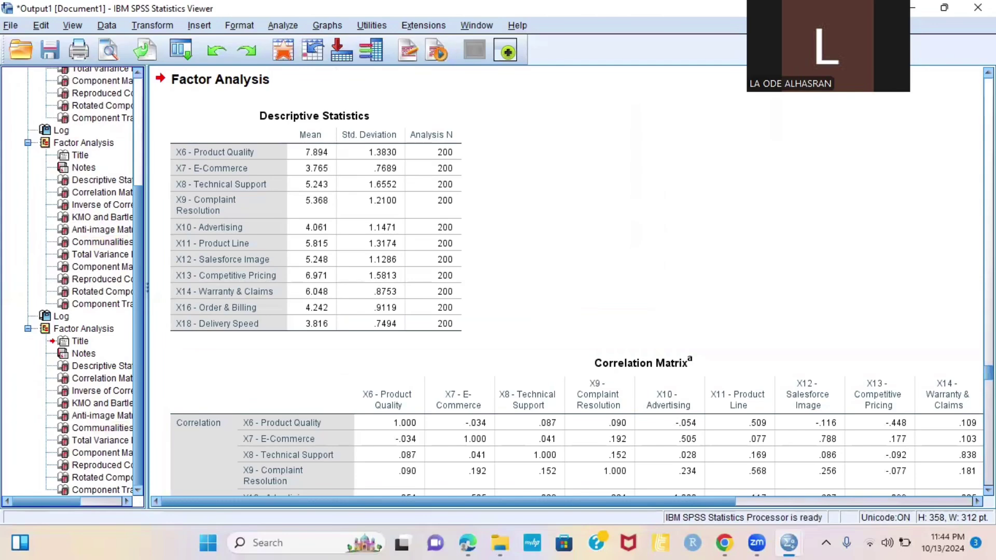
Examine the third run's KMO and Bartlett's Test and the sampling adequacy values on the anti-image correlation diagonal.
{"action": "scroll", "coordinate": [571, 283], "scroll_direction": "down", "scroll_amount": 3}
{"action": "scroll", "coordinate": [571, 283], "scroll_direction": "up", "scroll_amount": 4}
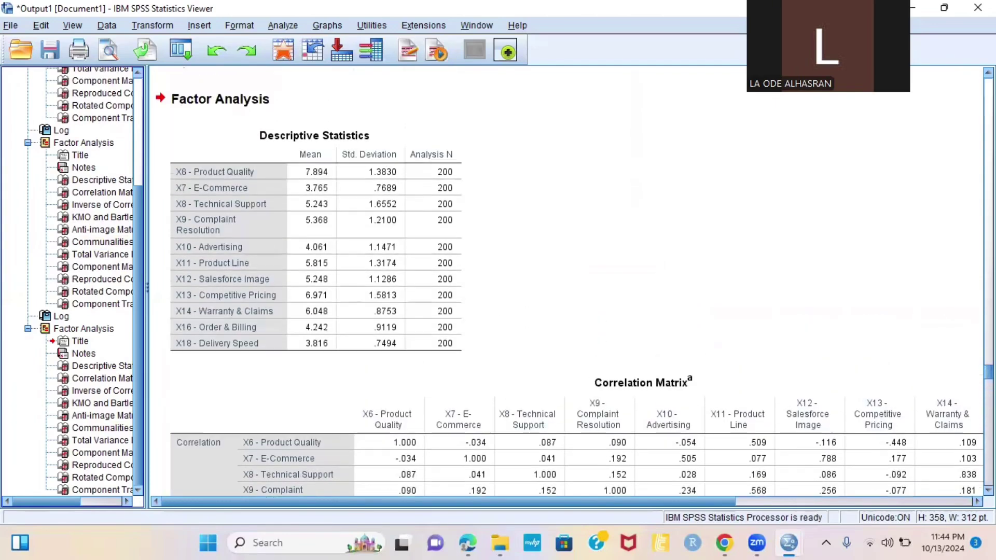
{"action": "scroll", "coordinate": [571, 283], "scroll_direction": "down", "scroll_amount": 2}
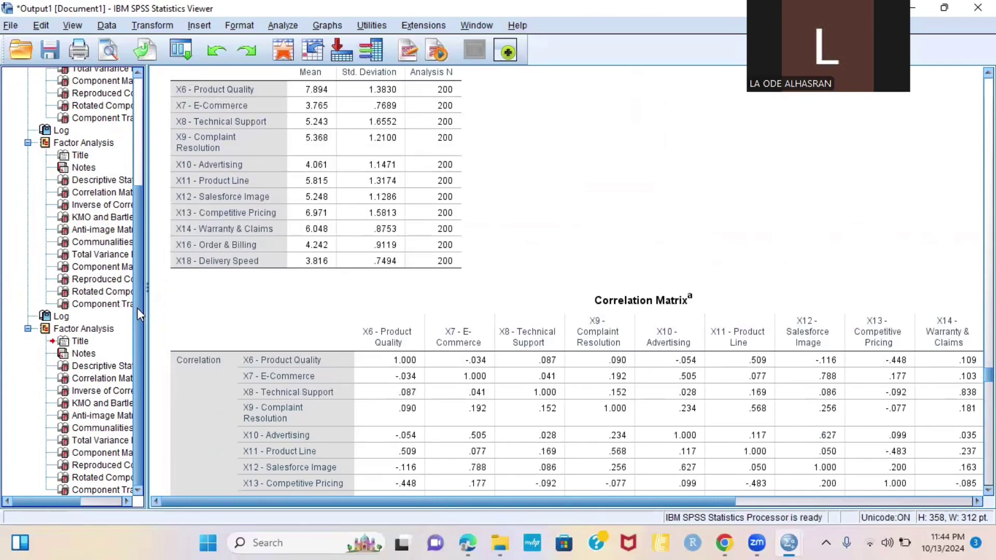
{"action": "left_click", "coordinate": [121, 404]}
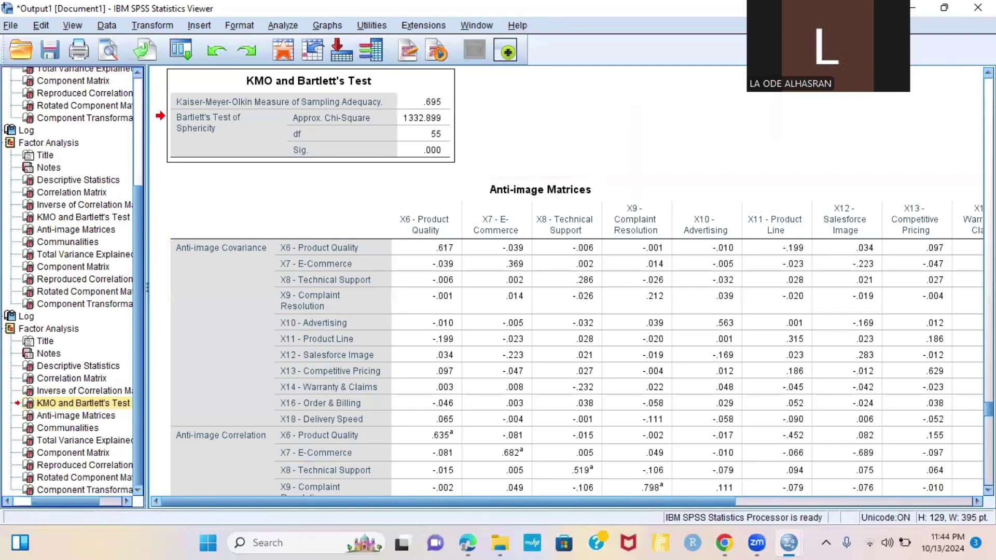
{"action": "scroll", "coordinate": [571, 283], "scroll_direction": "down", "scroll_amount": 4}
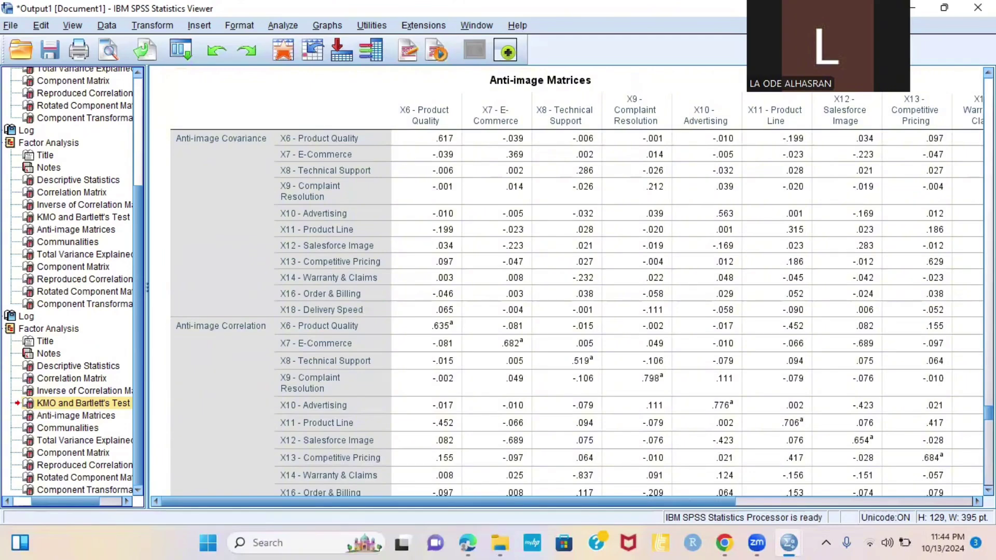
{"action": "scroll", "coordinate": [571, 280], "scroll_direction": "down", "scroll_amount": 5}
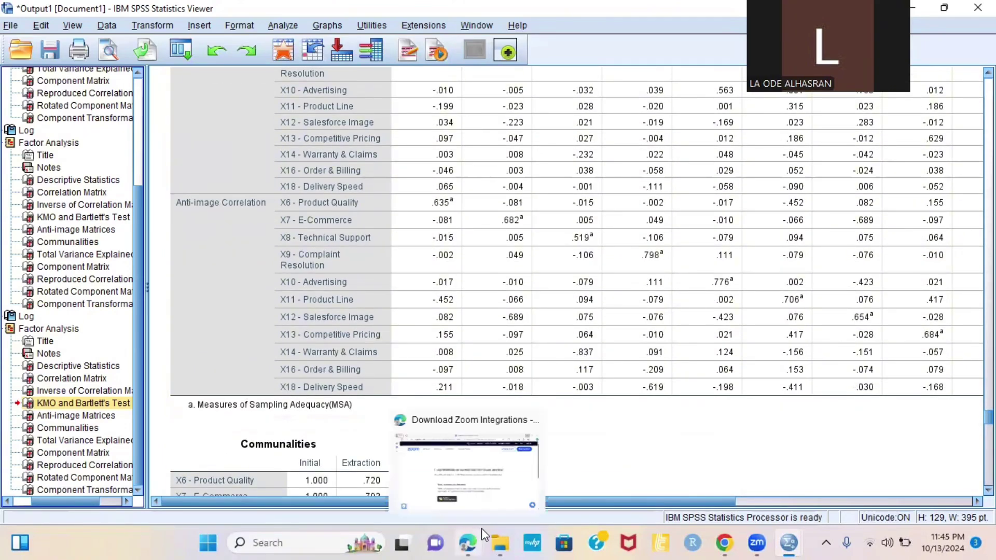
{"action": "left_click_drag", "start_coordinate": [637, 499], "coordinate": [660, 499]}
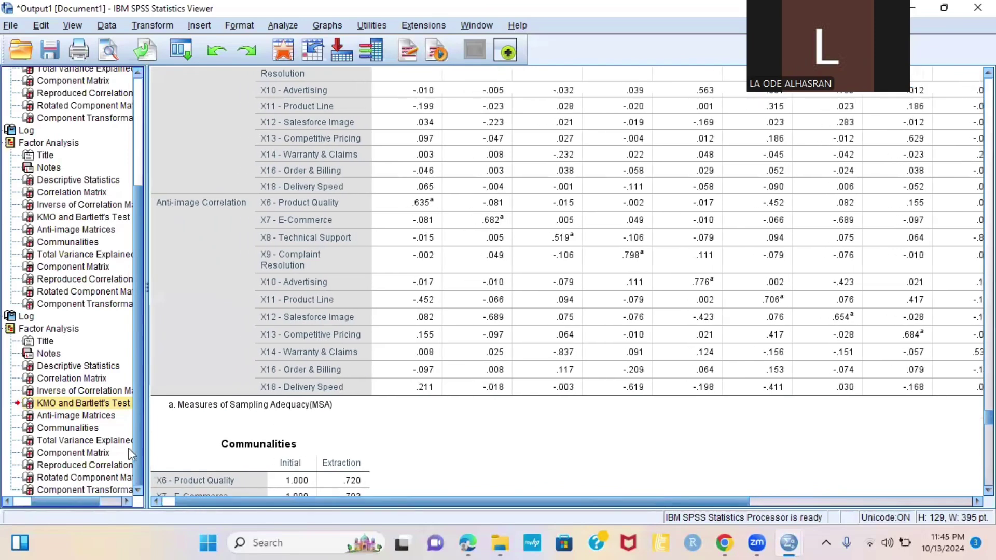
Check the third run's extraction communalities for the variables that remain in the analysis.
{"action": "left_click", "coordinate": [54, 429]}
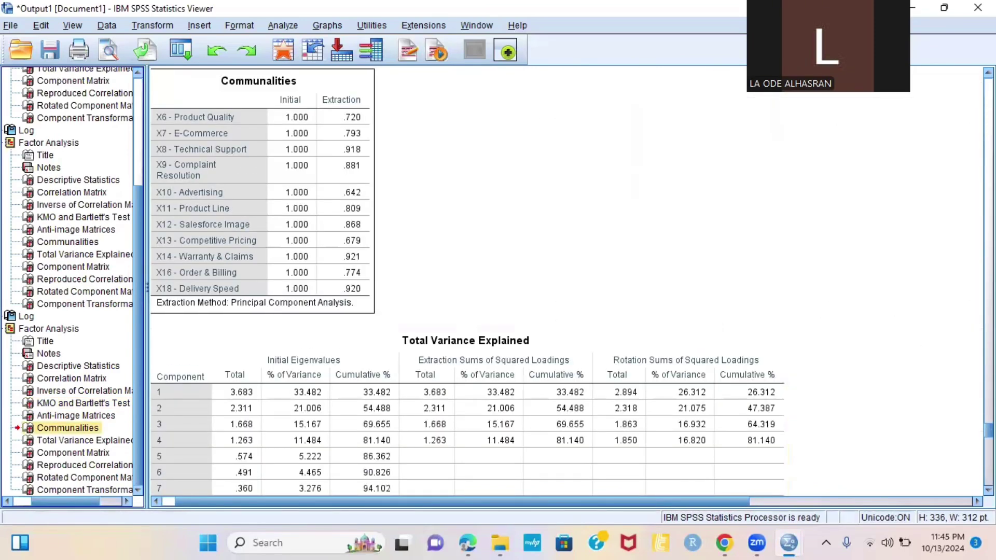
{"action": "scroll", "coordinate": [566, 280], "scroll_direction": "up", "scroll_amount": 15}
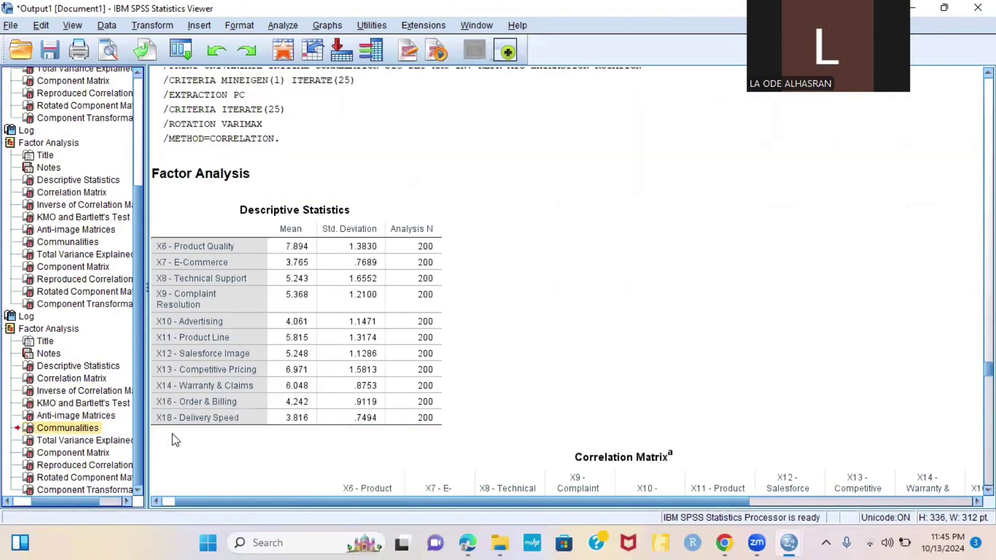
{"action": "left_click", "coordinate": [96, 430]}
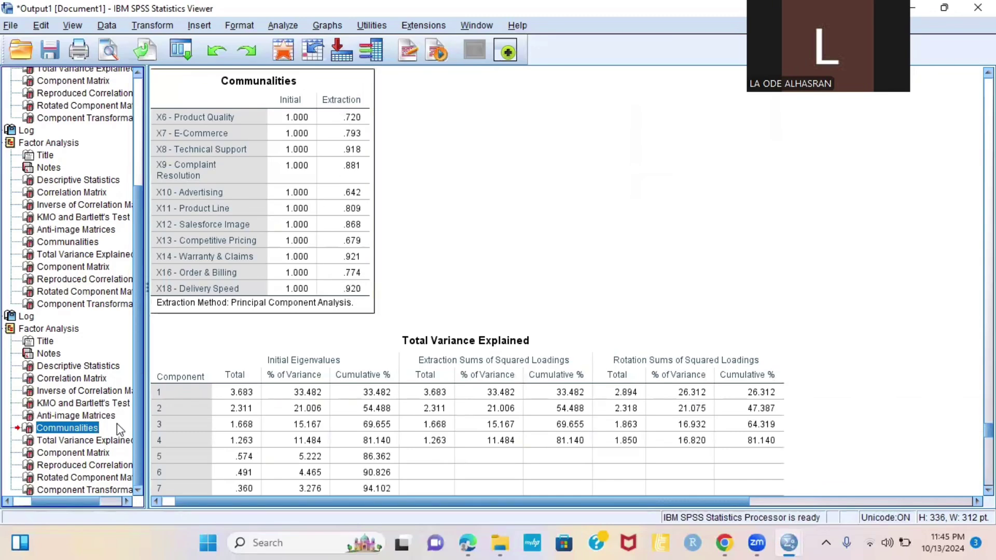
Examine the third run's Total Variance Explained eigenvalues and the unrotated loadings in the Component Matrix.
{"action": "left_click", "coordinate": [109, 441]}
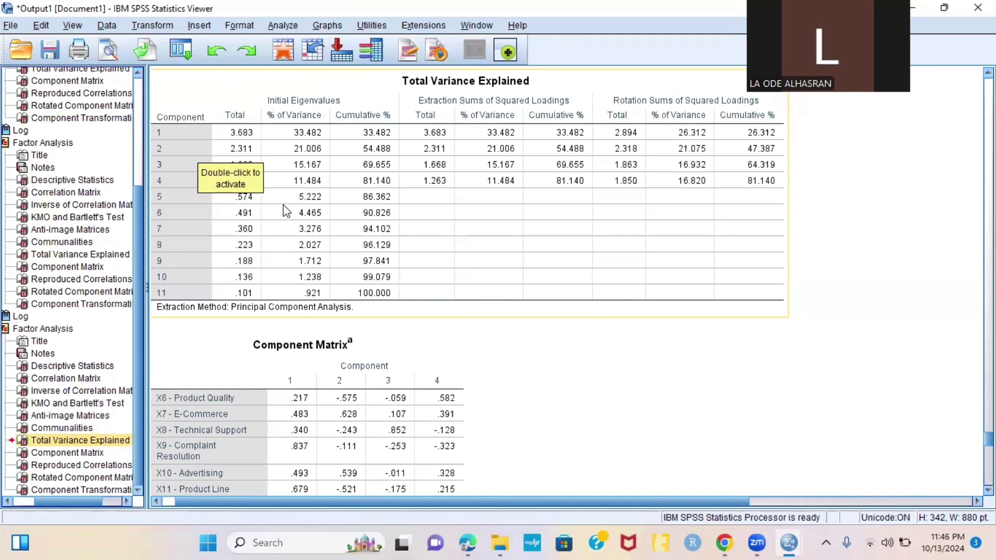
{"action": "left_click", "coordinate": [193, 194]}
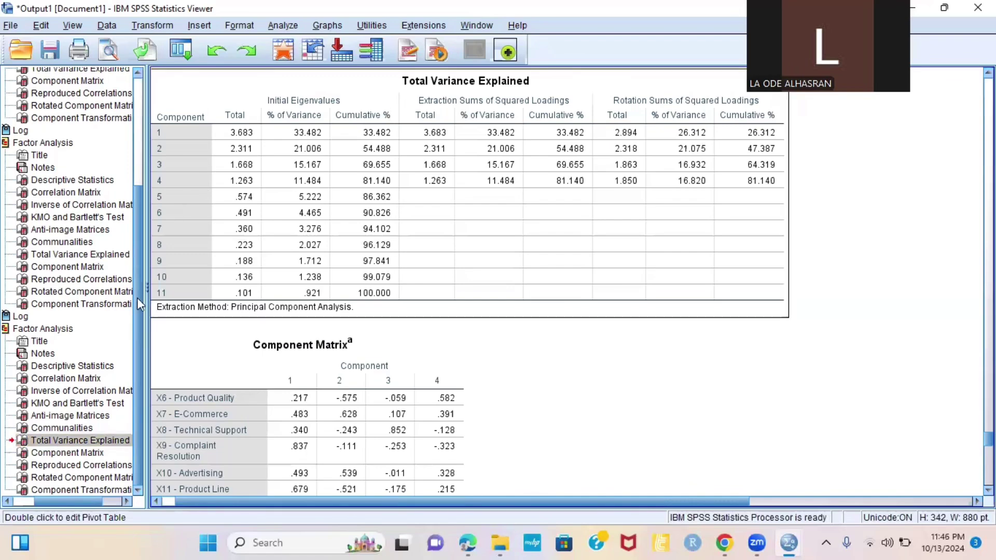
{"action": "left_click", "coordinate": [85, 453]}
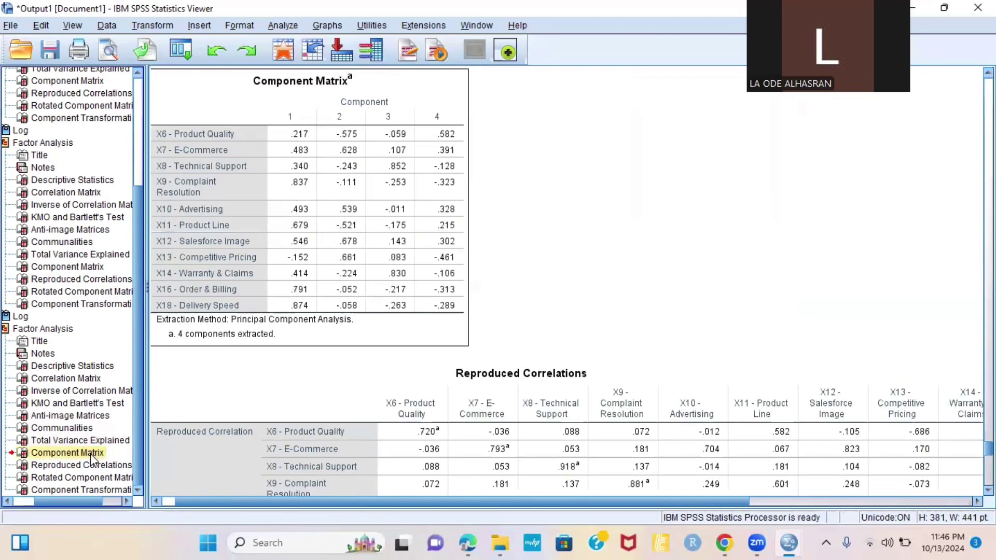
{"action": "left_click", "coordinate": [245, 231]}
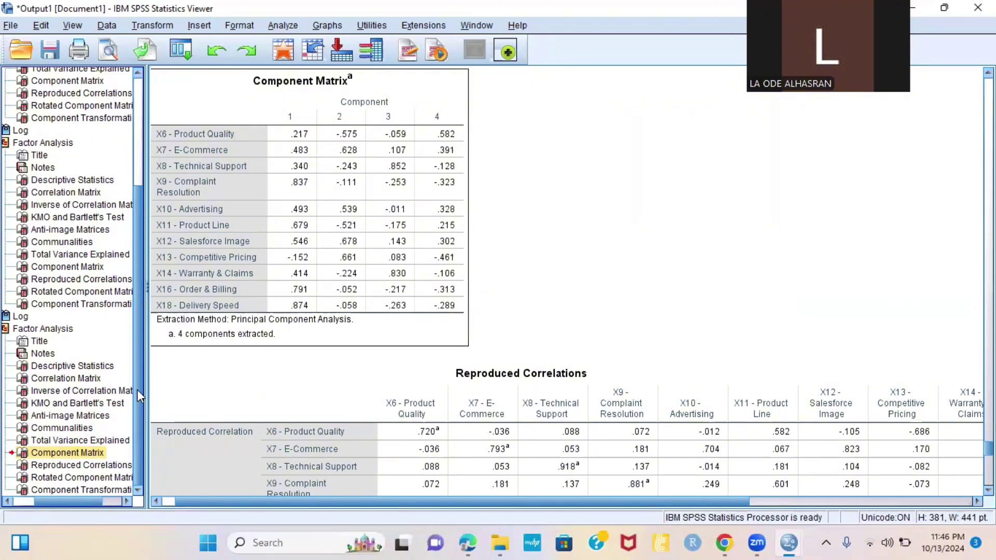
Examine the third run's Rotated Component Matrix loadings for each variable and view the Component Transformation Matrix.
{"action": "left_click", "coordinate": [79, 477]}
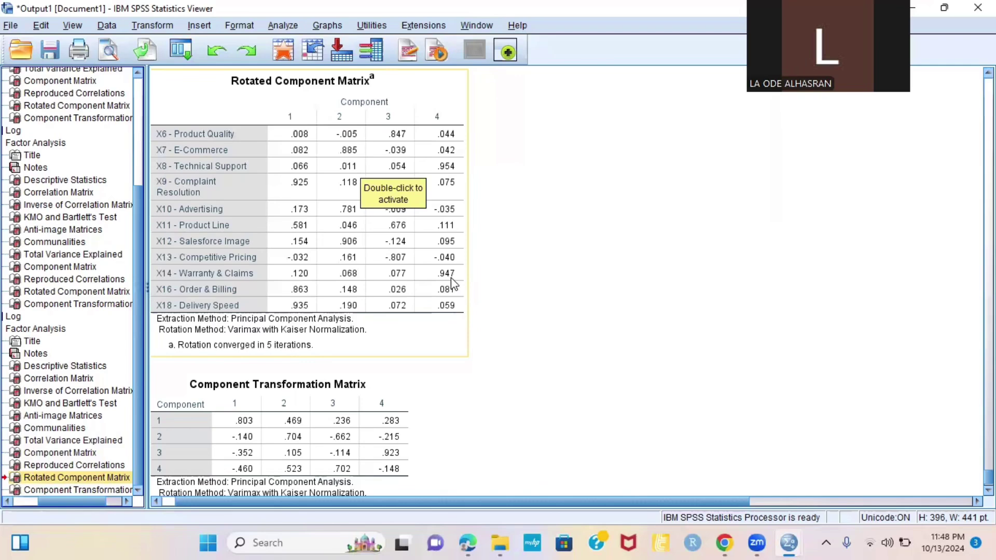
{"action": "left_click", "coordinate": [544, 185]}
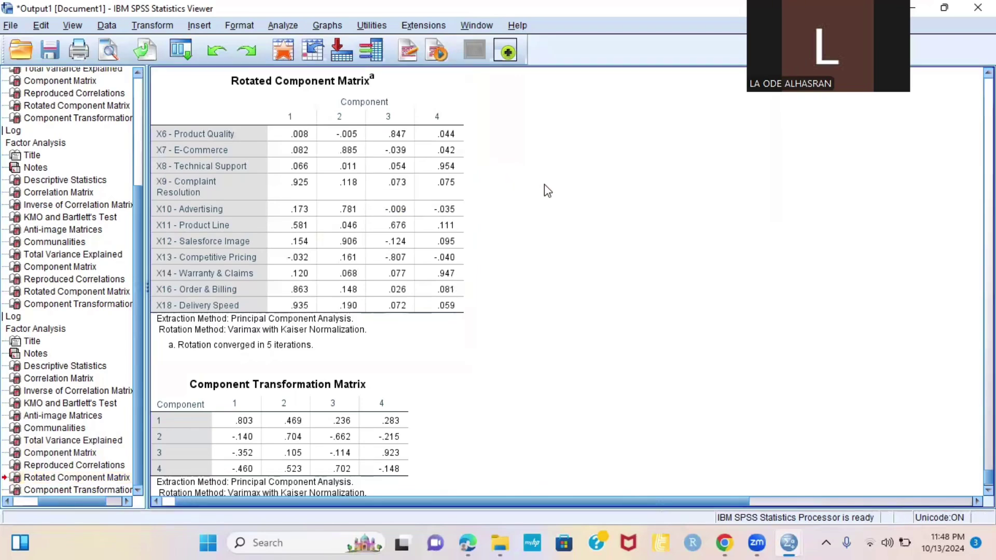
{"action": "left_click", "coordinate": [357, 152]}
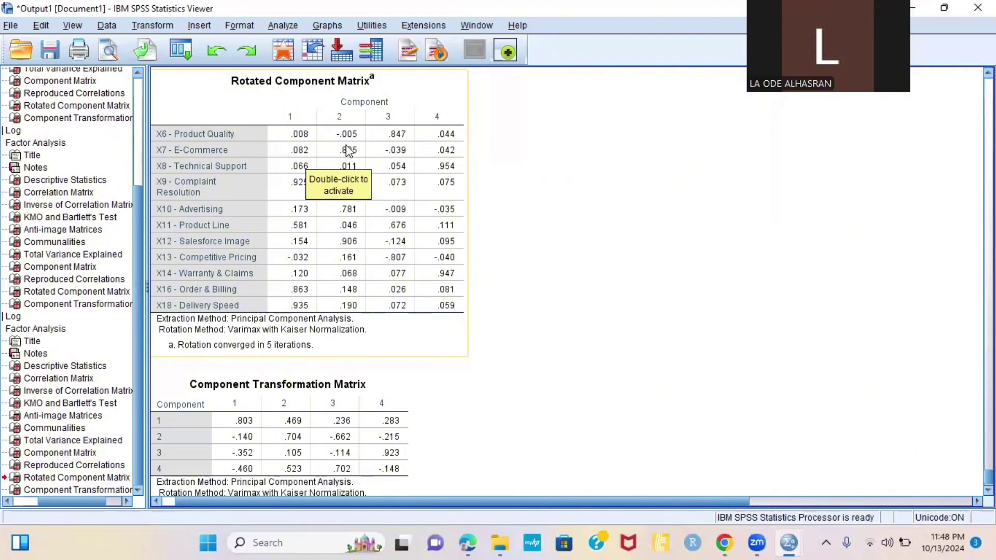
{"action": "left_click", "coordinate": [297, 167]}
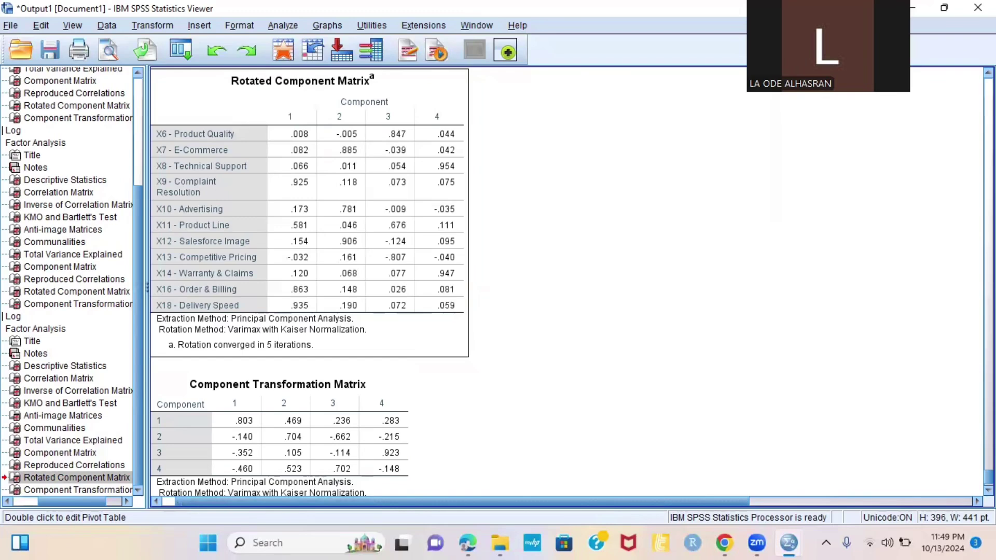
{"action": "scroll", "coordinate": [378, 311], "scroll_direction": "up", "scroll_amount": 15}
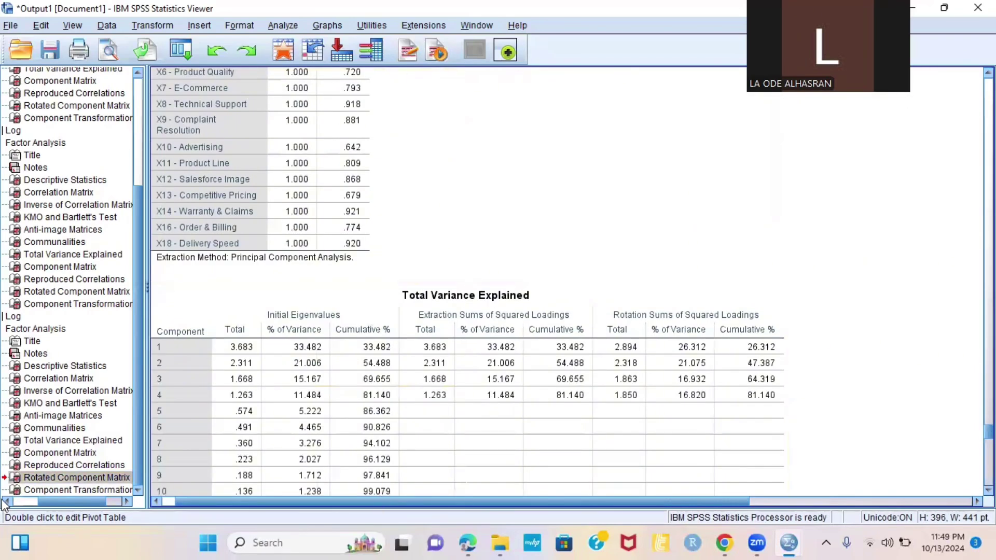
{"action": "left_click", "coordinate": [58, 488]}
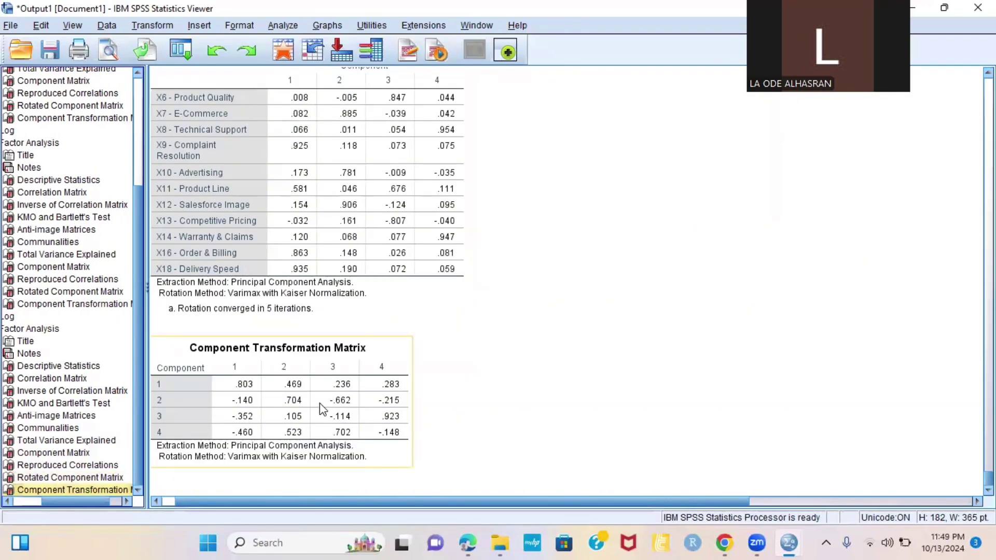